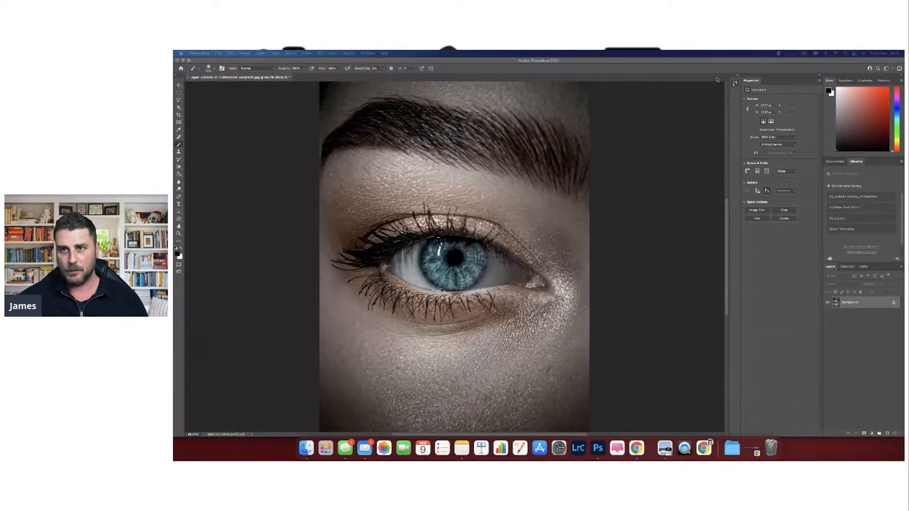
- Compare the finished edit's history snapshot with the original eye image, ending on the original state
left_click(734, 83)
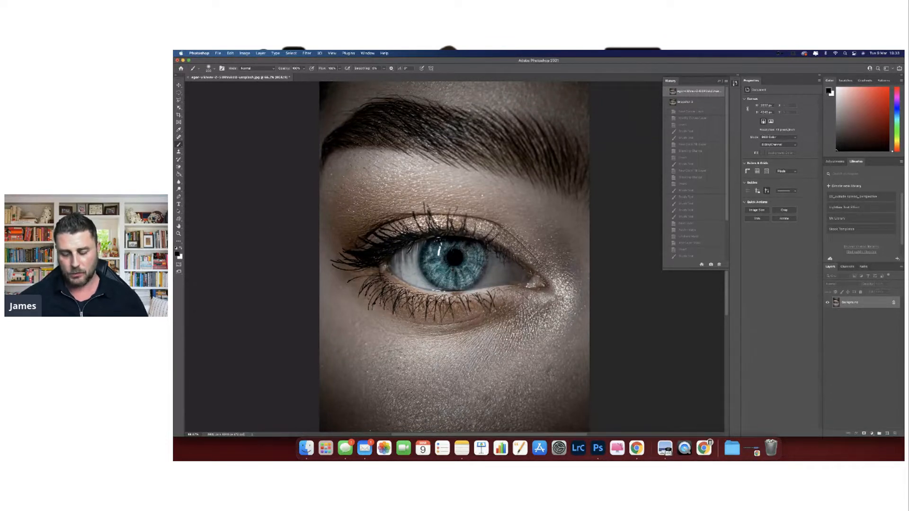
left_click(699, 101)
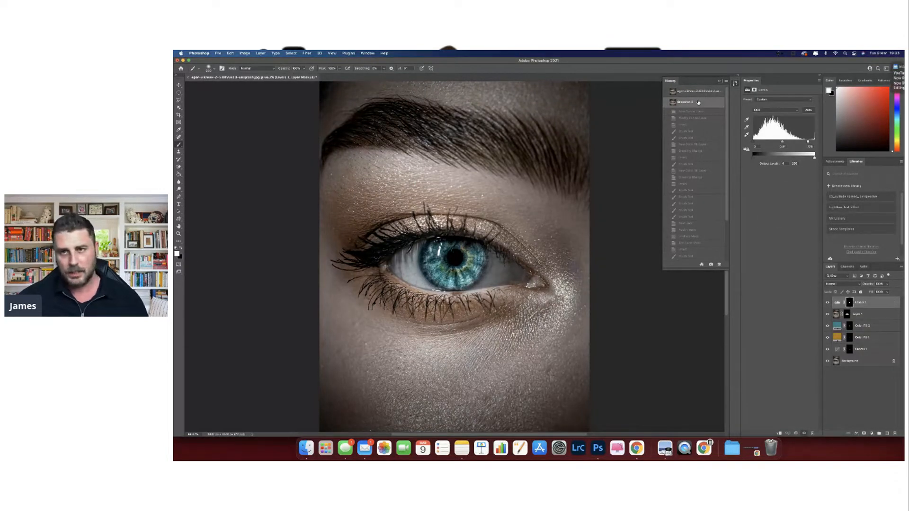
left_click(699, 92)
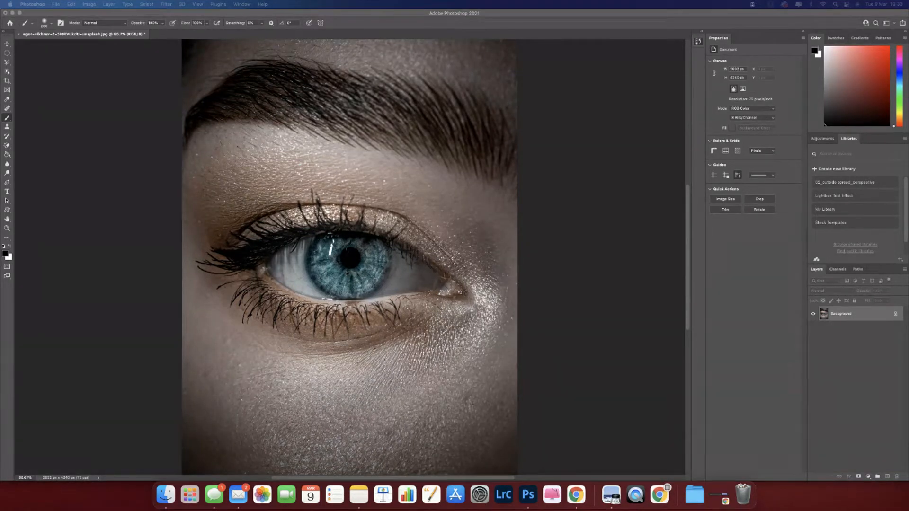
left_click(530, 14)
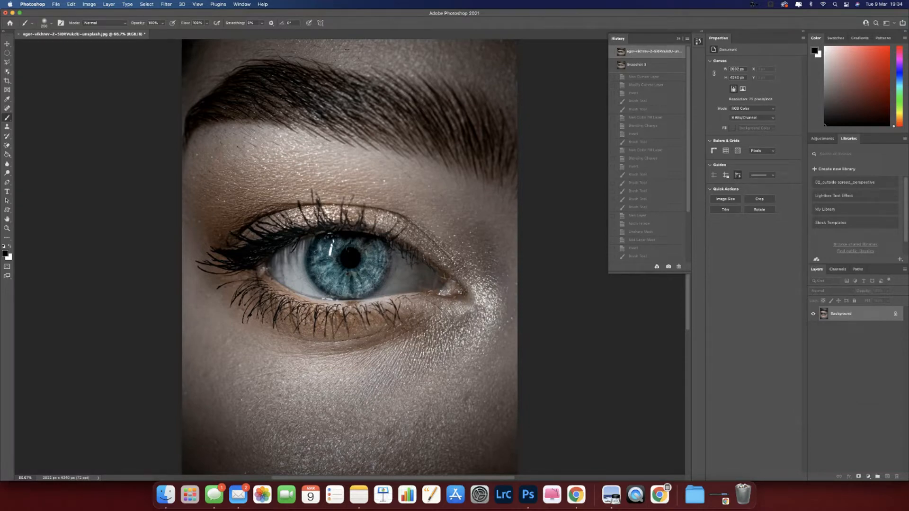
left_click(243, 4)
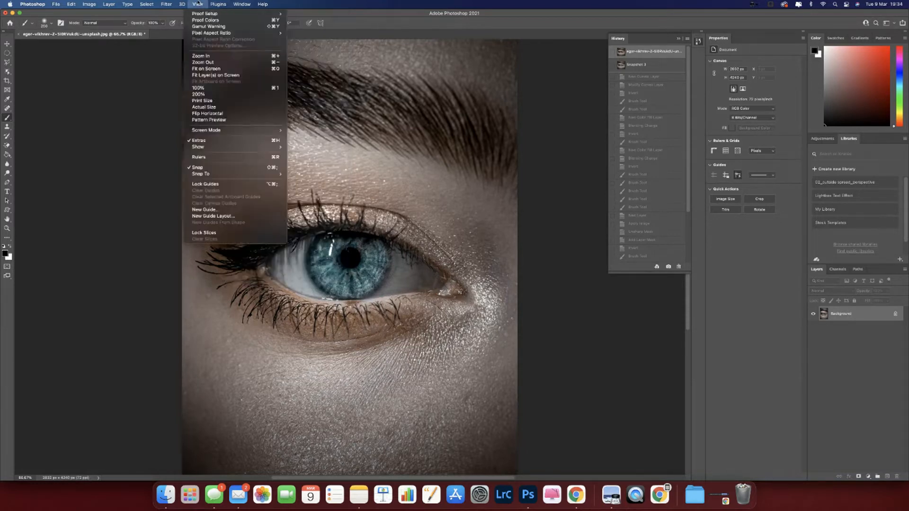
left_click(242, 4)
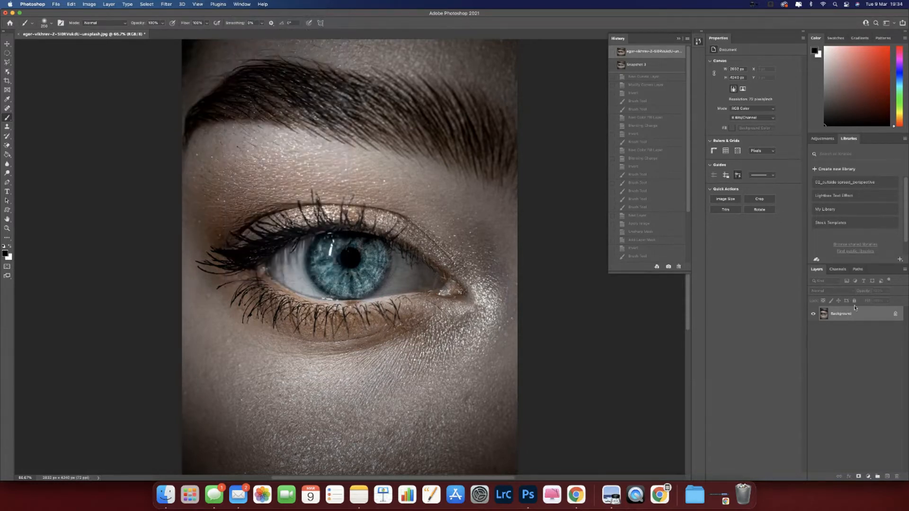
- Add a Curves adjustment layer with its midtones raised to brighten the image, and invert its layer mask to black
left_click(868, 478)
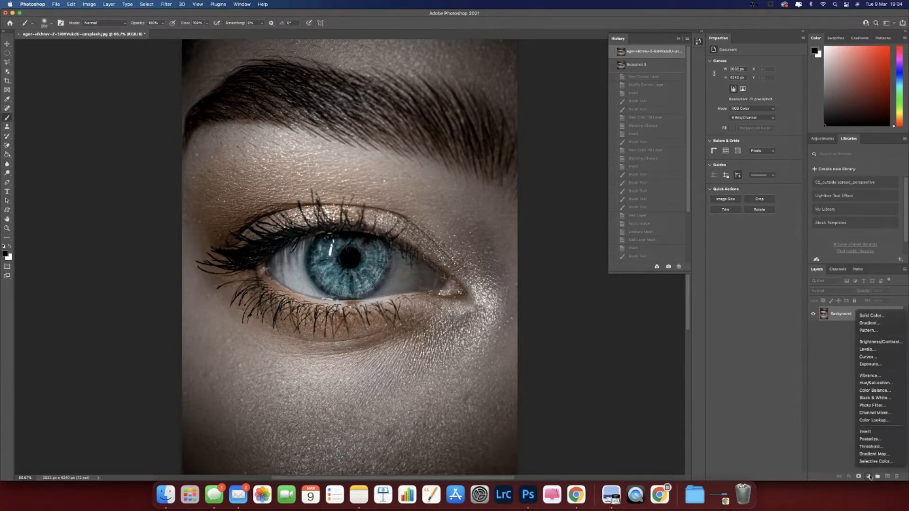
left_click(869, 358)
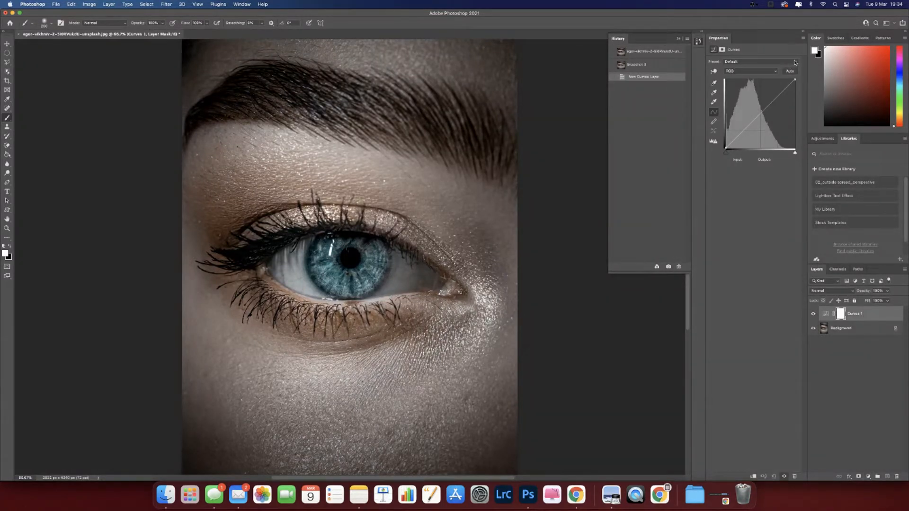
left_click(759, 113)
left_click_drag(759, 113, 757, 109)
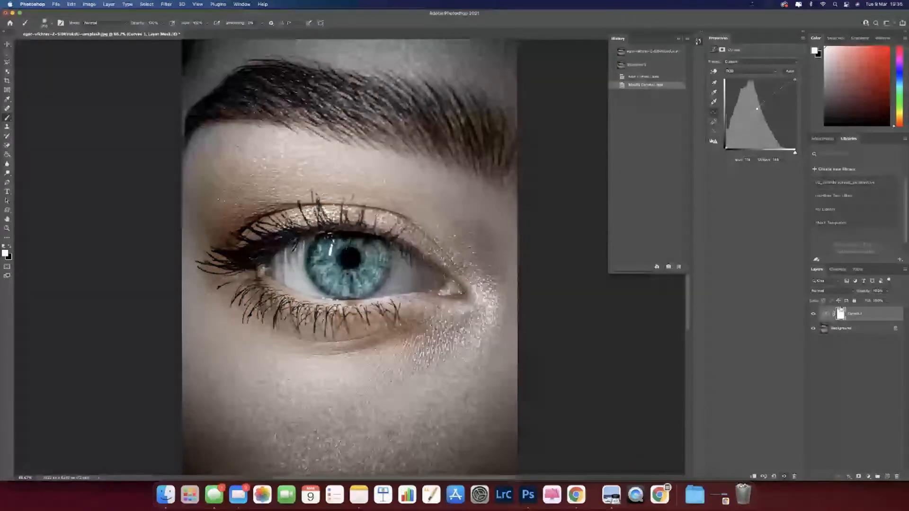
key("super+i")
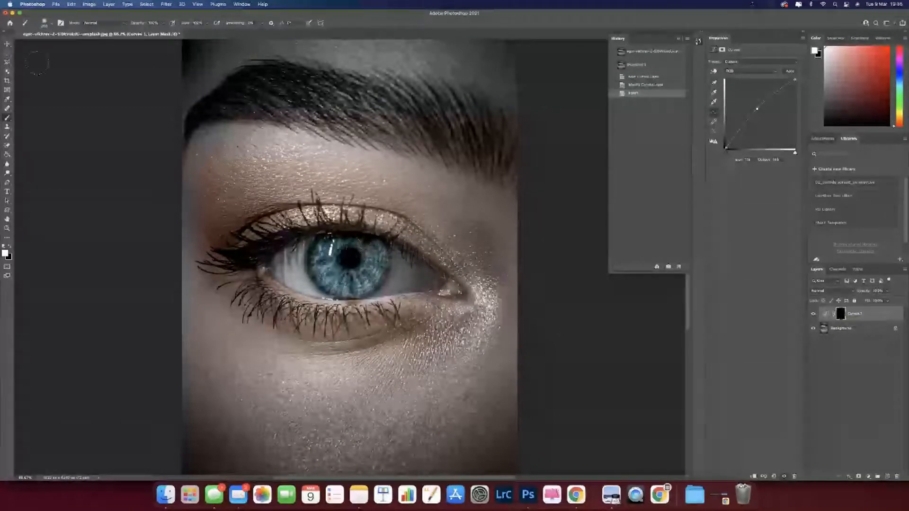
- Set up the Brush tool with reduced opacity and flow and a soft edge at minimum hardness
right_click(8, 117)
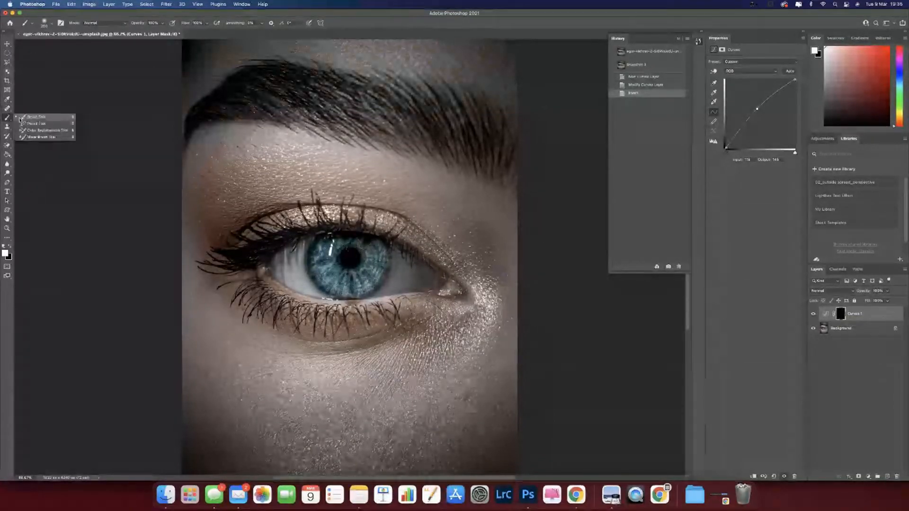
left_click(32, 117)
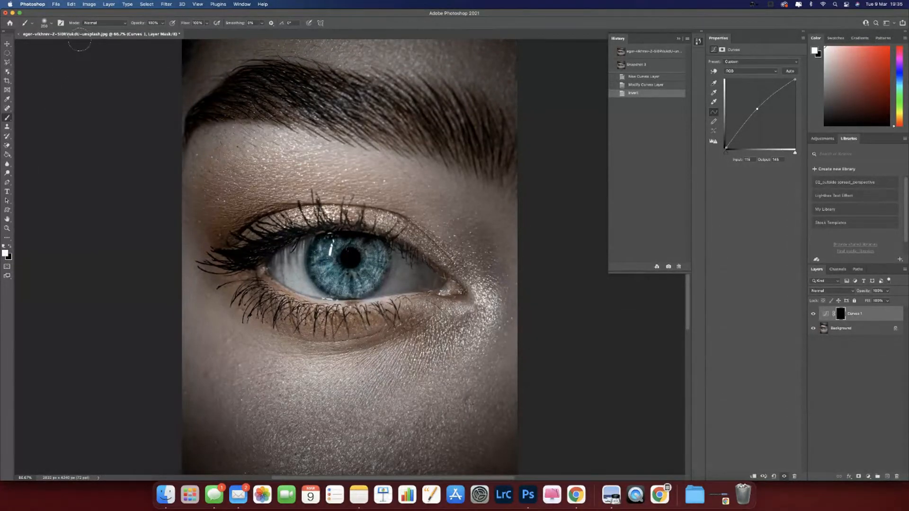
left_click(162, 23)
left_click_drag(165, 33, 148, 33)
left_click(206, 23)
left_click_drag(206, 32, 195, 32)
left_click(52, 24)
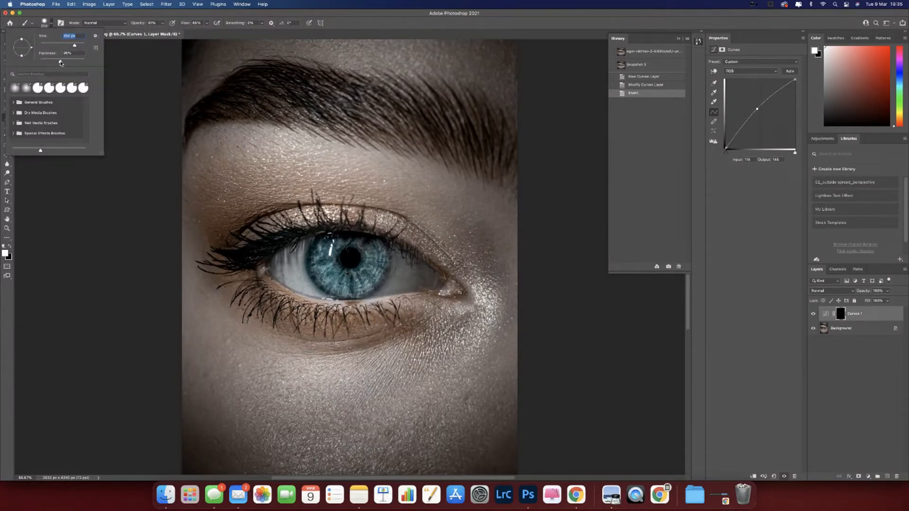
left_click(39, 62)
left_click(149, 15)
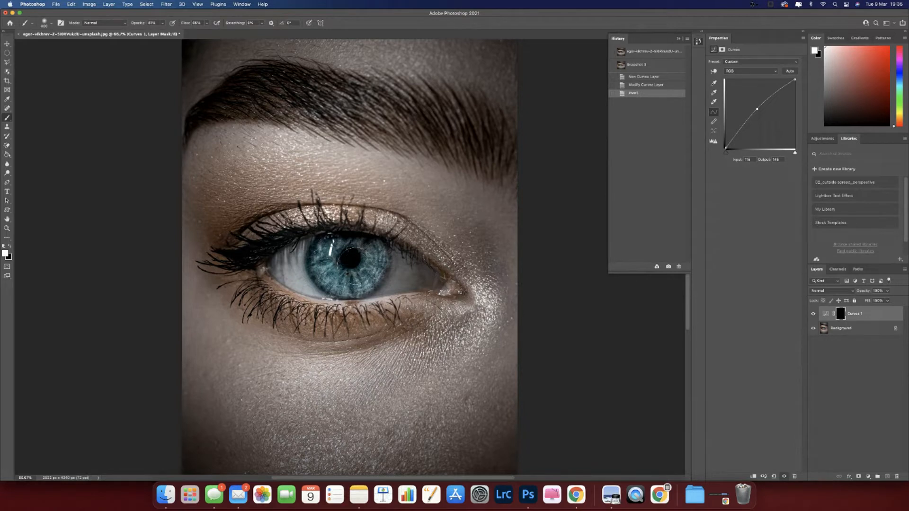
- Paint white over the iris on the Curves layer mask with a small soft brush, reducing the brush size for finer streaks
key("super+equal")
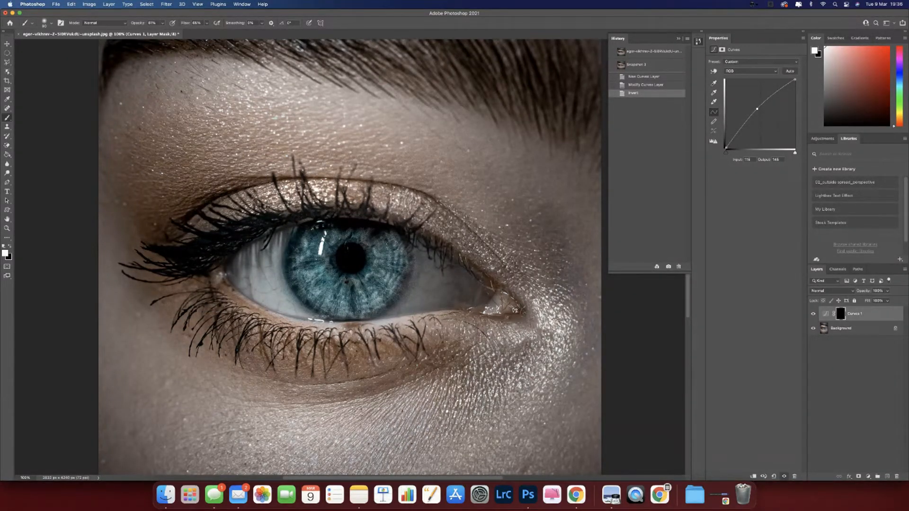
left_click(393, 240)
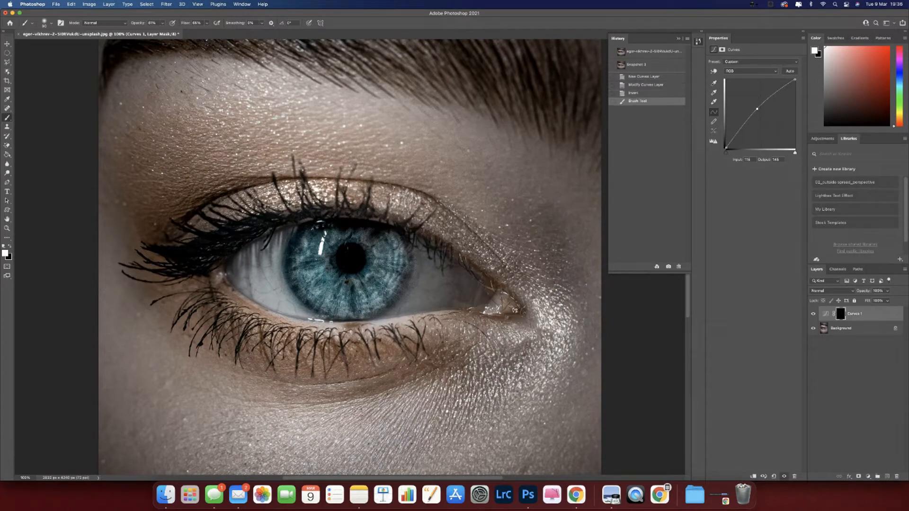
left_click(393, 275)
mouse_move(361, 301)
left_mouse_down()
mouse_move(352, 308)
mouse_move(307, 287)
mouse_move(320, 245)
mouse_move(365, 243)
mouse_move(379, 256)
mouse_move(365, 283)
mouse_move(340, 294)
mouse_move(347, 283)
left_mouse_up()
key("bracketleft")
key("bracketleft")
key("bracketleft")
key("bracketleft")
key("bracketleft")
left_click_drag(305, 250, 305, 254)
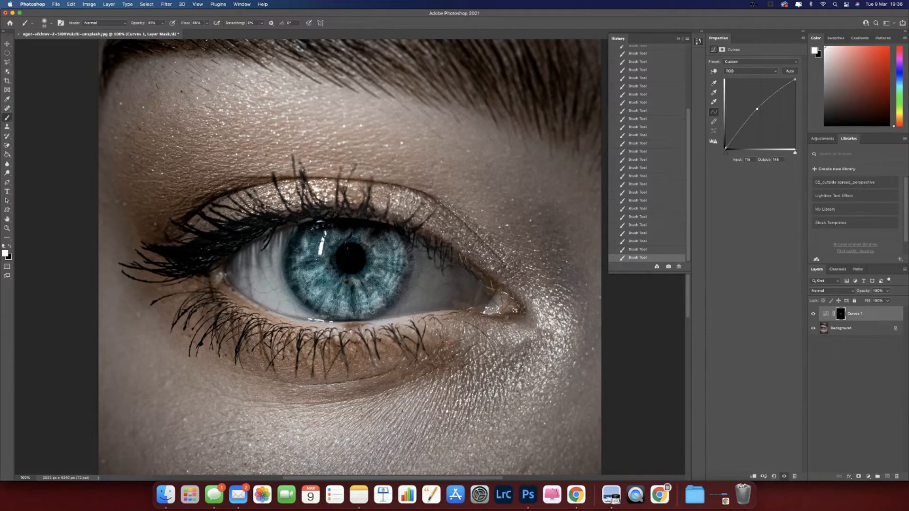
- Save a history snapshot of the brightened iris and compare it with the original image, returning to the new snapshot
left_click(669, 268)
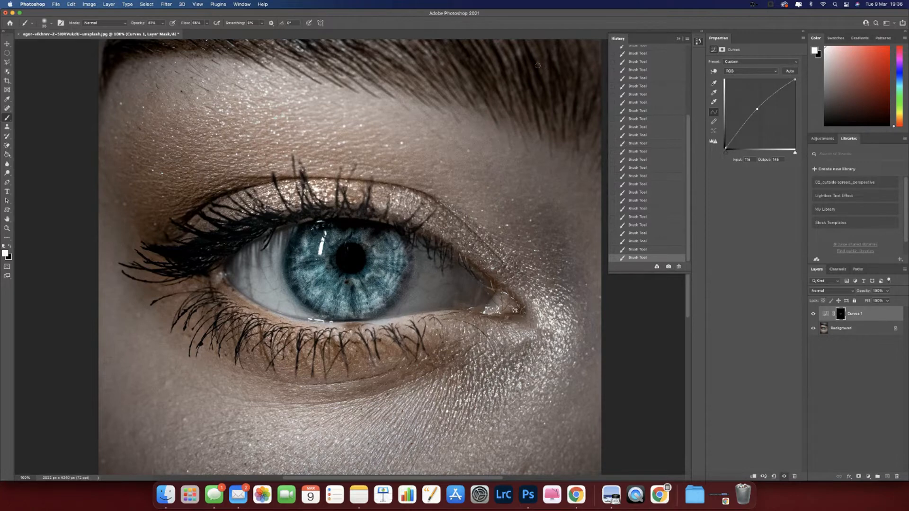
scroll(637, 159, "up", 5)
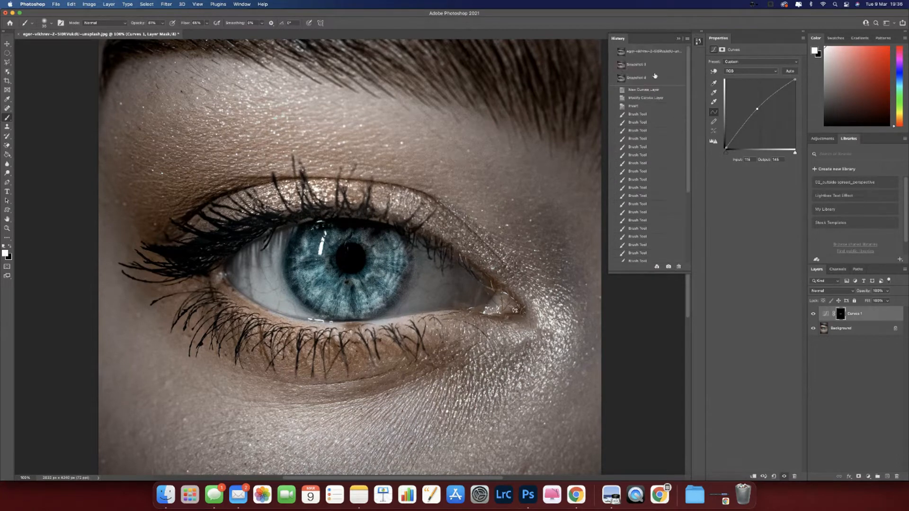
left_click(655, 53)
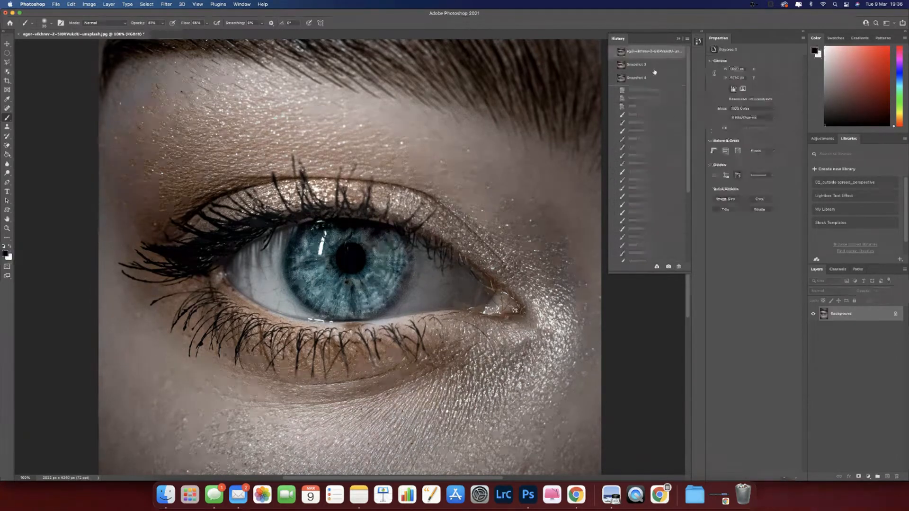
left_click(653, 78)
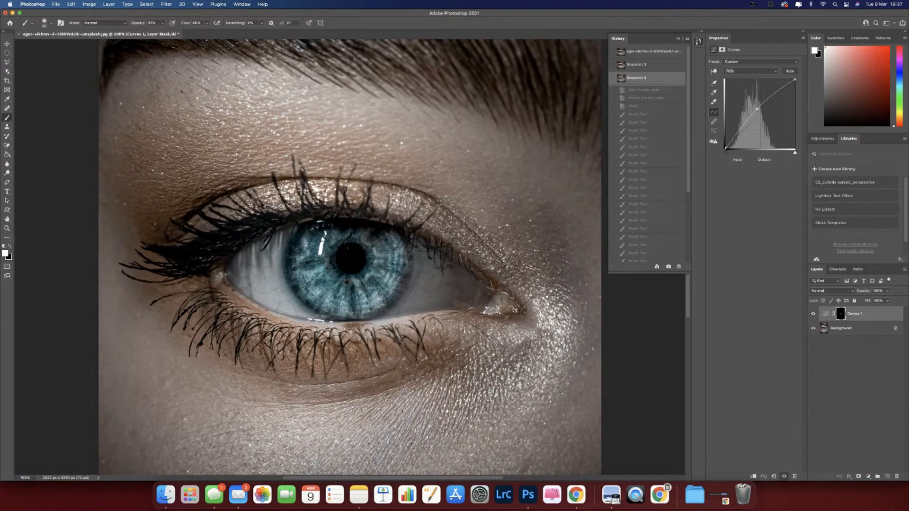
- Create a Solid Color fill layer named Color Fill 1 above the Curves layer
left_click(110, 5)
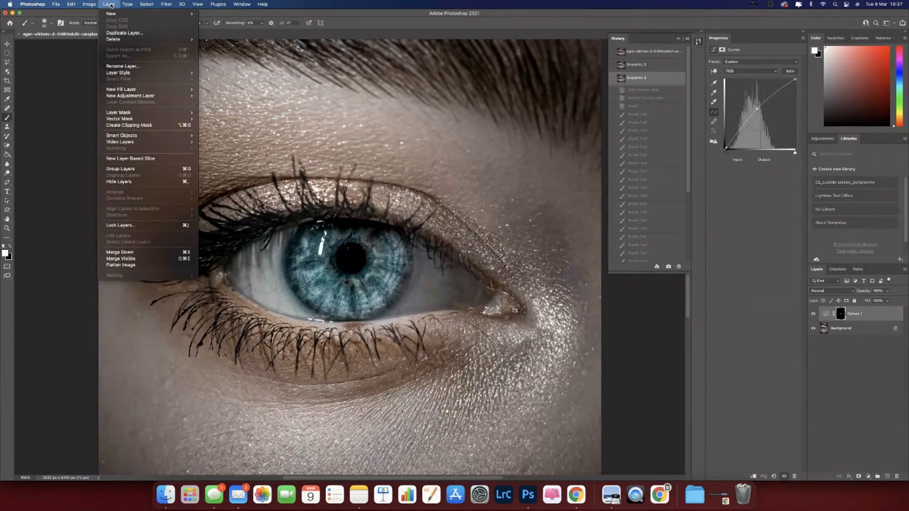
mouse_move(129, 91)
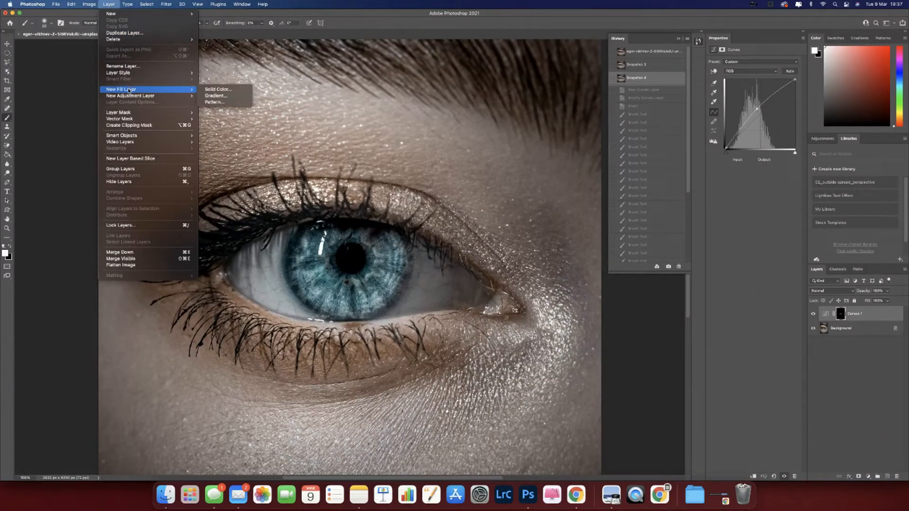
left_click(215, 90)
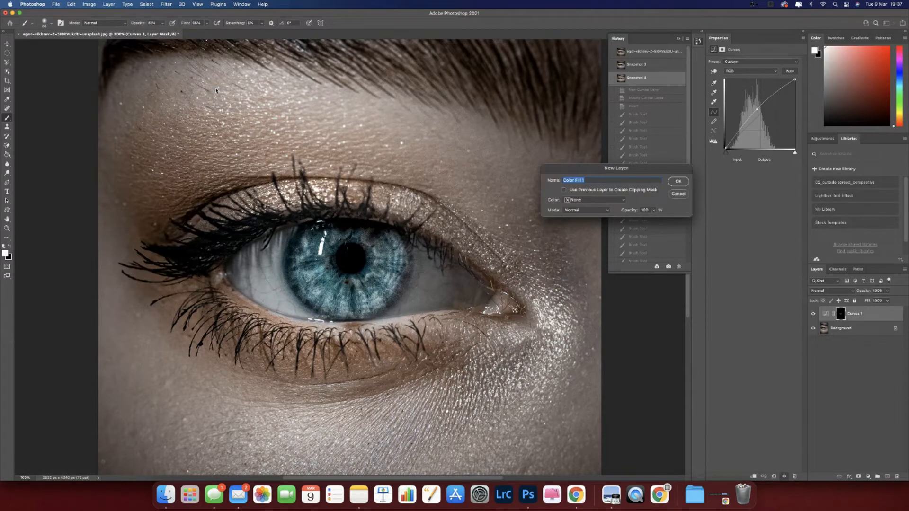
left_click(682, 183)
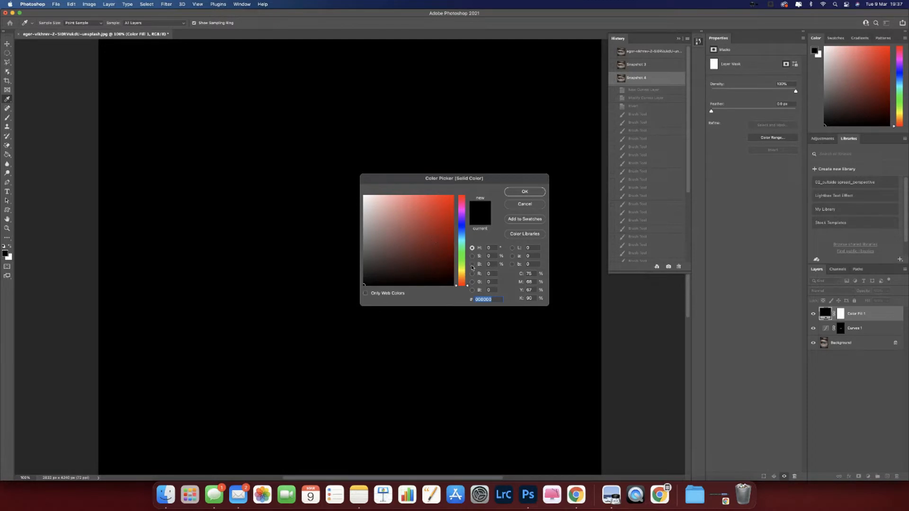
- Set the fill layer's color to a golden brown, about RGB 170, 128, 37
left_click(463, 278)
left_click_drag(462, 278, 463, 278)
left_click(436, 245)
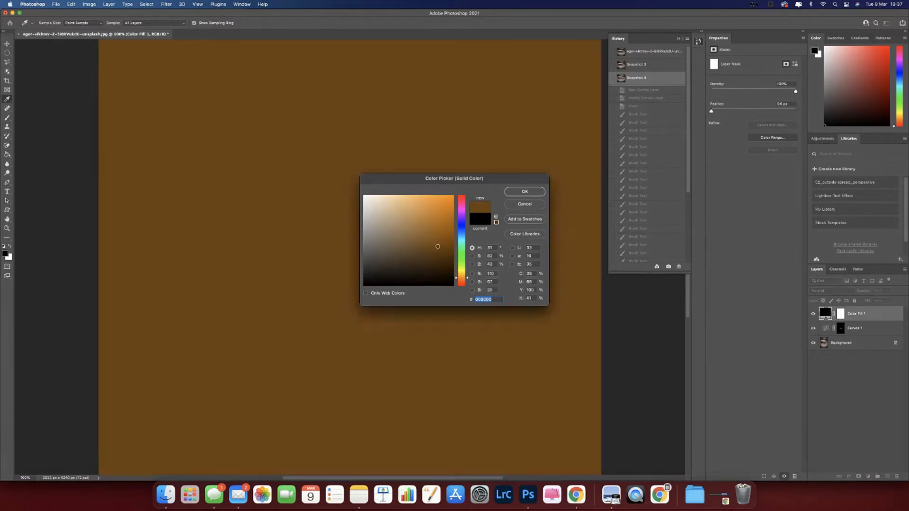
mouse_move(436, 244)
left_mouse_down()
mouse_move(440, 232)
mouse_move(433, 234)
left_mouse_up()
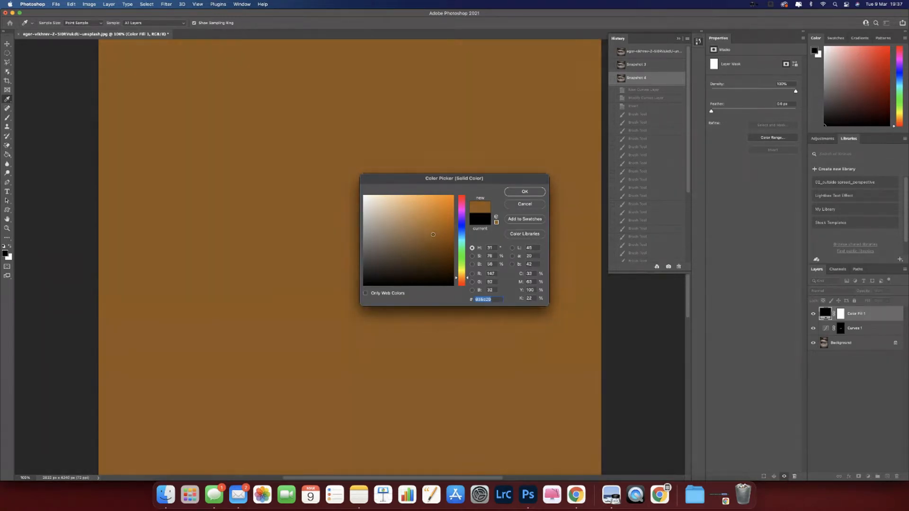
left_click_drag(464, 278, 461, 272)
left_click_drag(434, 238, 434, 226)
left_click_drag(456, 273, 455, 278)
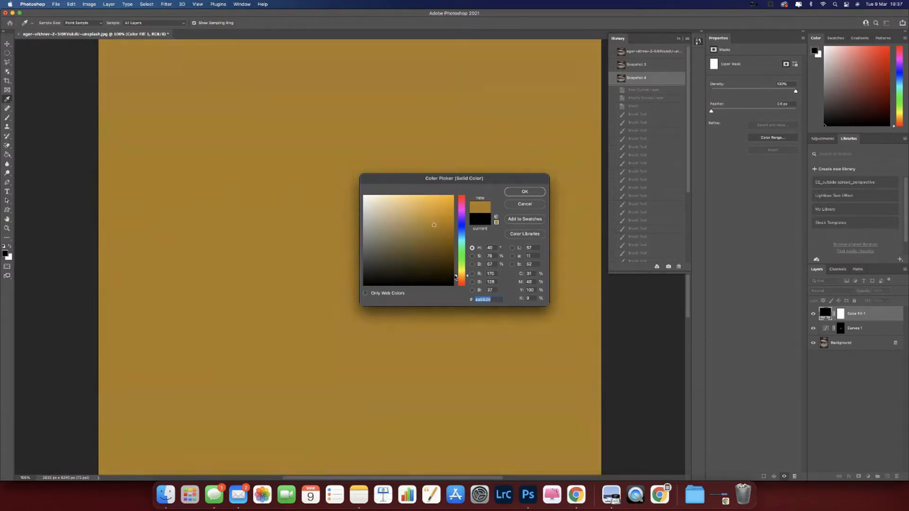
left_click(510, 192)
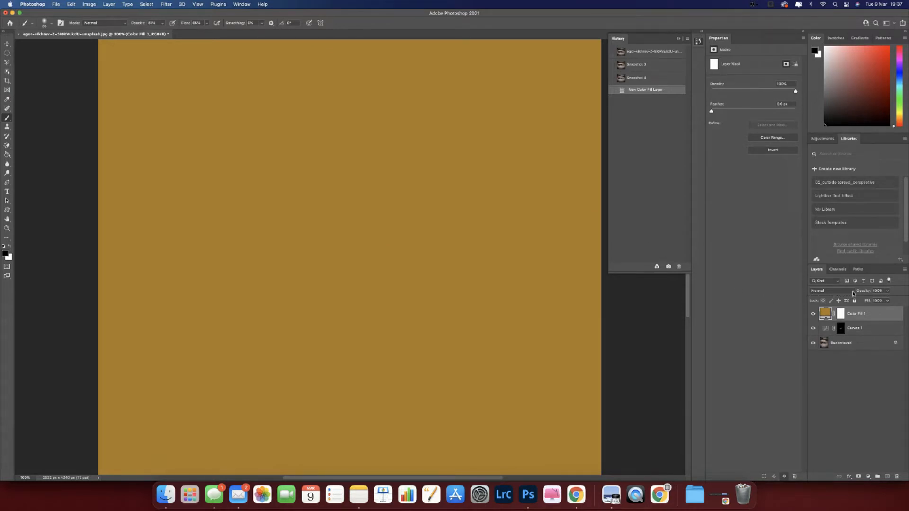
- Set the golden fill layer's blend mode to Overlay and make its layer mask active
left_click(847, 292)
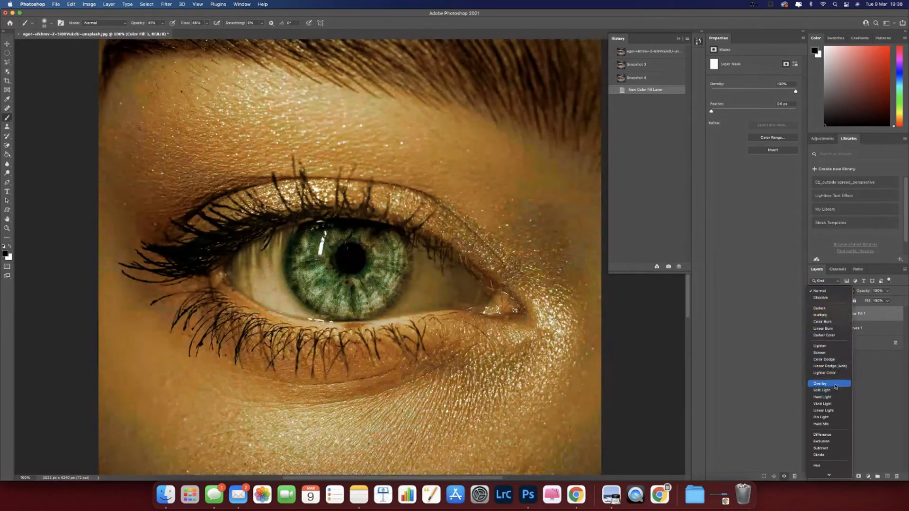
left_click(836, 385)
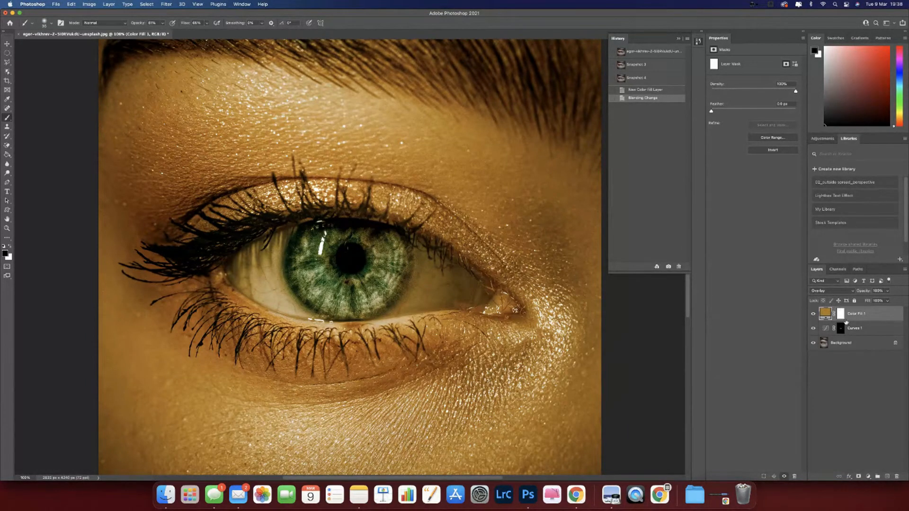
left_click(840, 314)
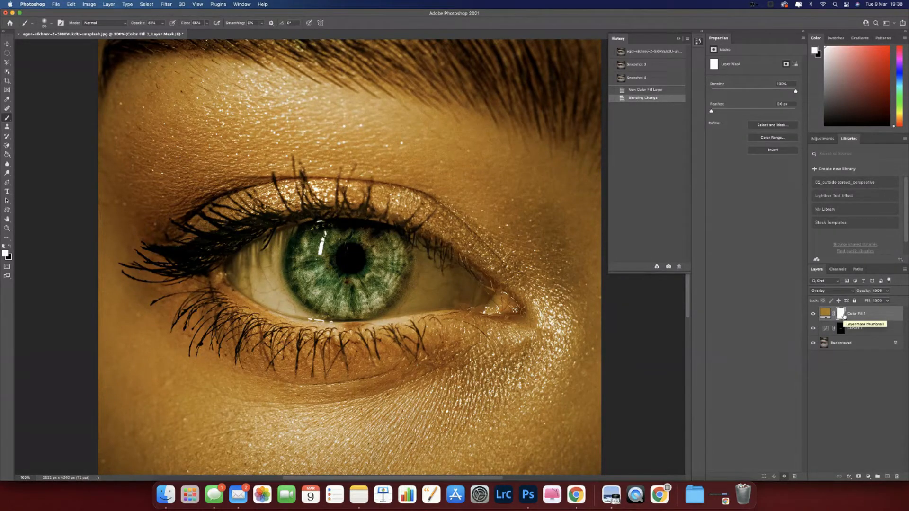
right_click(838, 316)
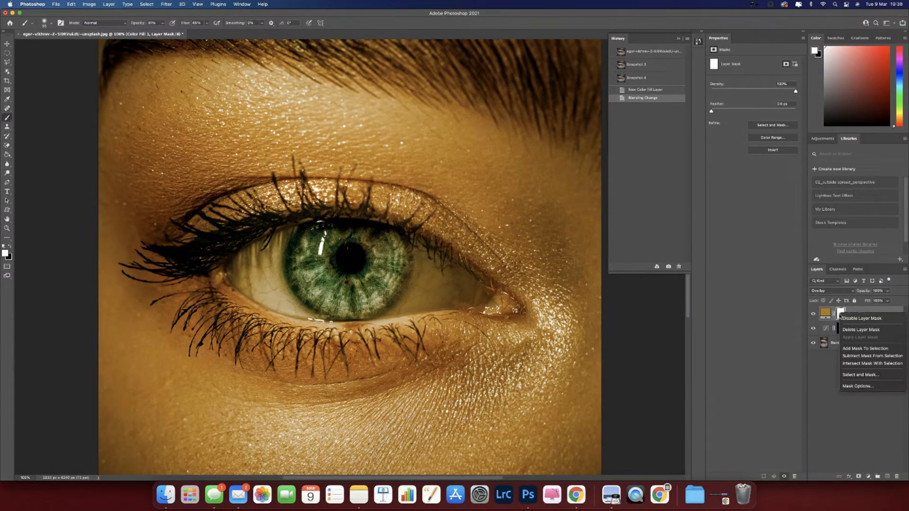
left_click(840, 313)
double_click(841, 313)
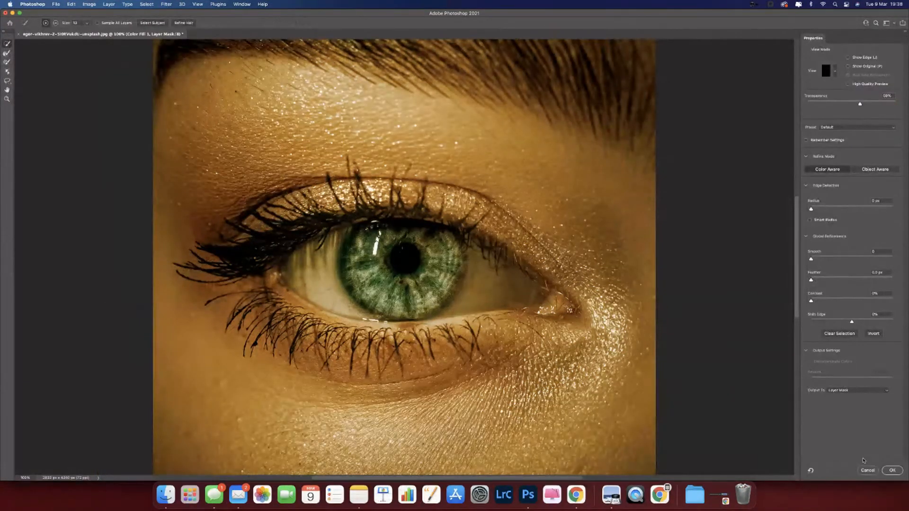
left_click(867, 470)
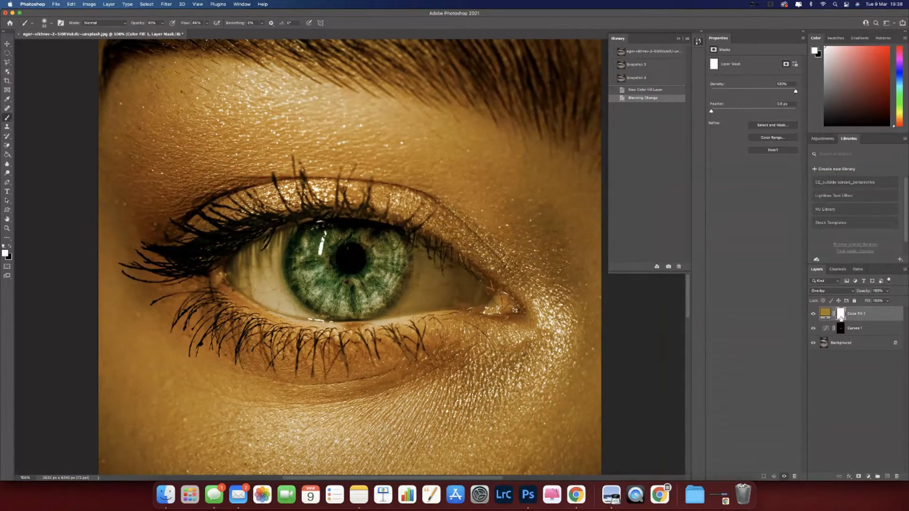
- Invert the golden fill layer's mask to black and paint white over the iris around the pupil's right side
key("super+i")
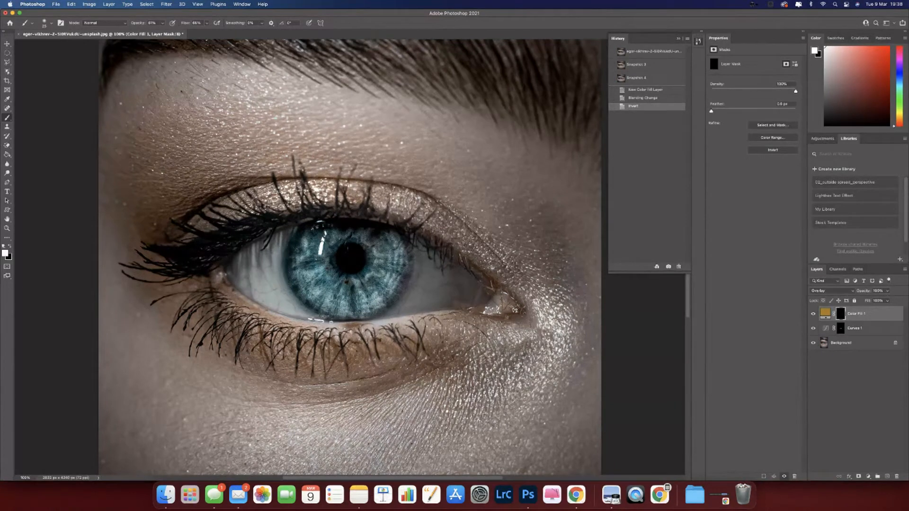
left_click(377, 253)
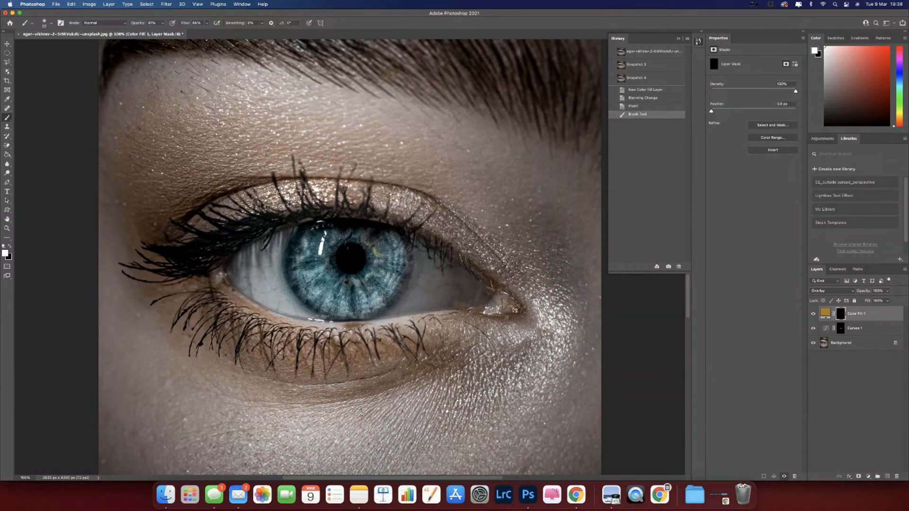
left_click(376, 252)
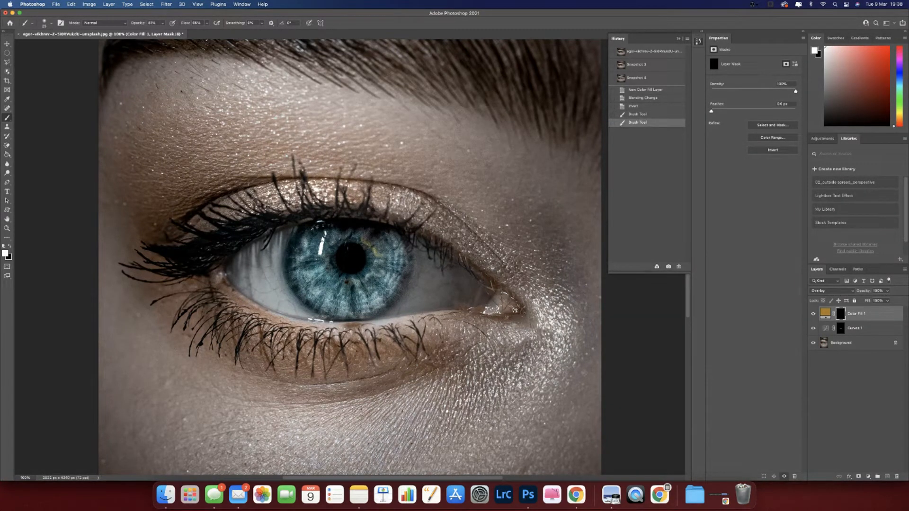
left_click(376, 253)
left_click(377, 252)
left_click(377, 252)
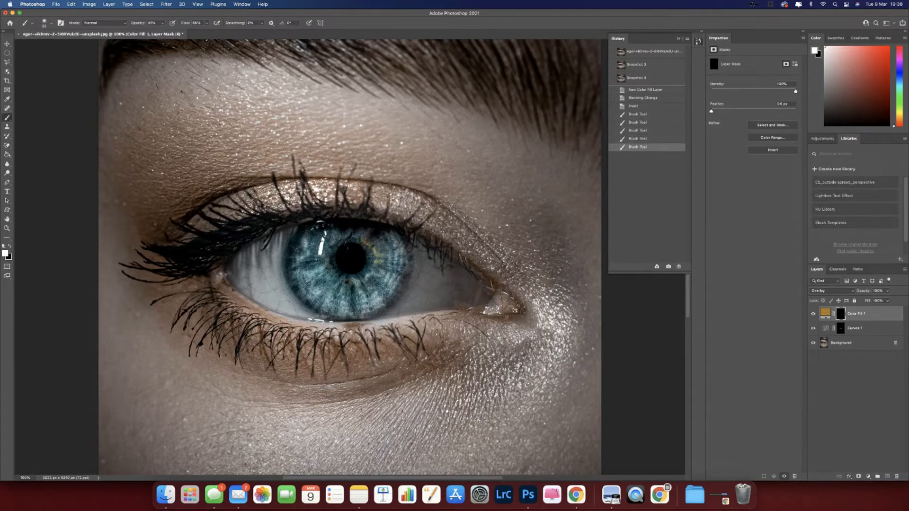
left_click(377, 252)
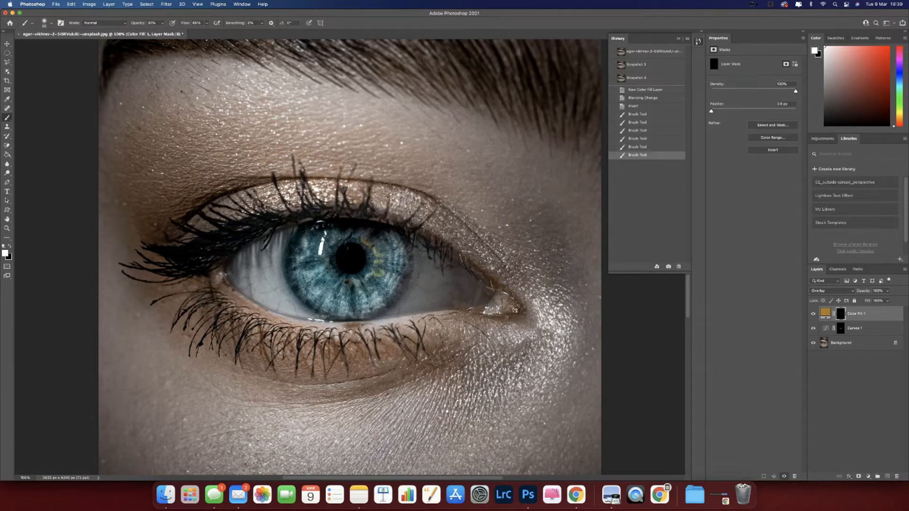
left_click(377, 252)
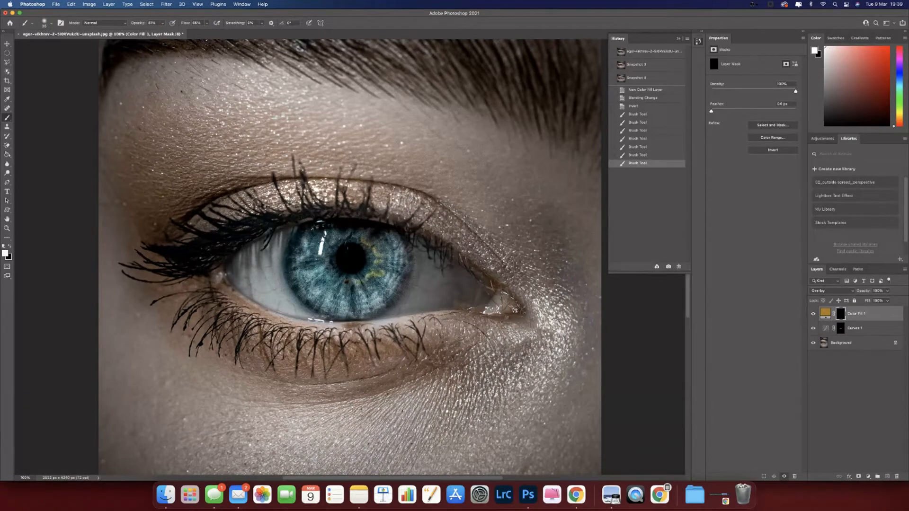
left_click(377, 252)
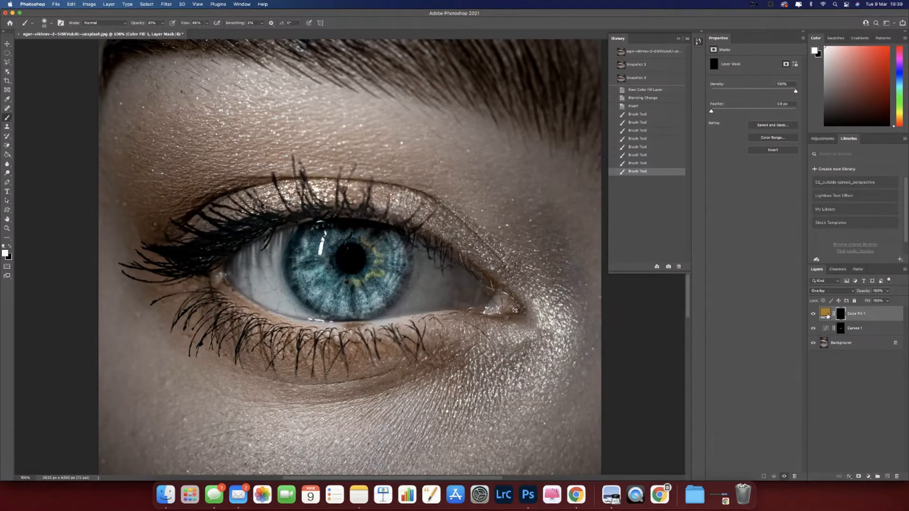
- Adjust the Color Fill 1 color to a slightly deeper, more saturated golden brown
left_click(826, 314)
double_click(826, 314)
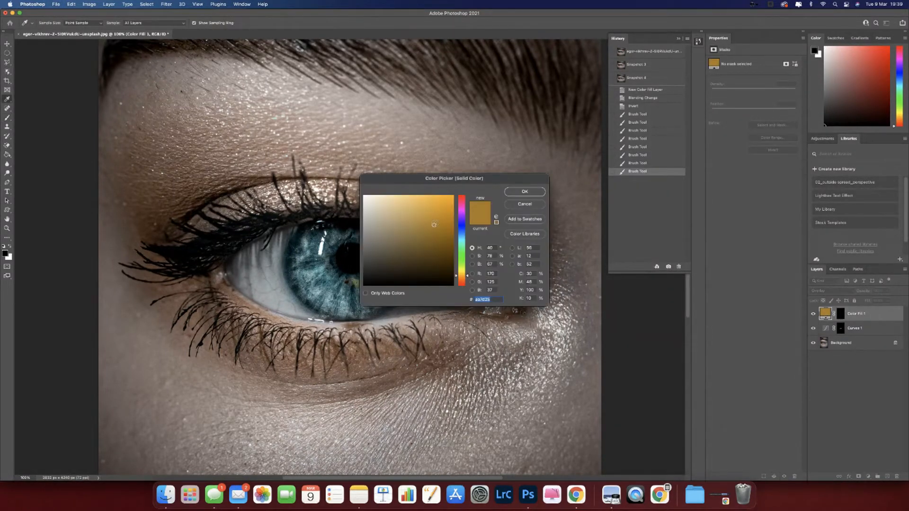
left_click_drag(438, 221, 440, 226)
left_click(516, 191)
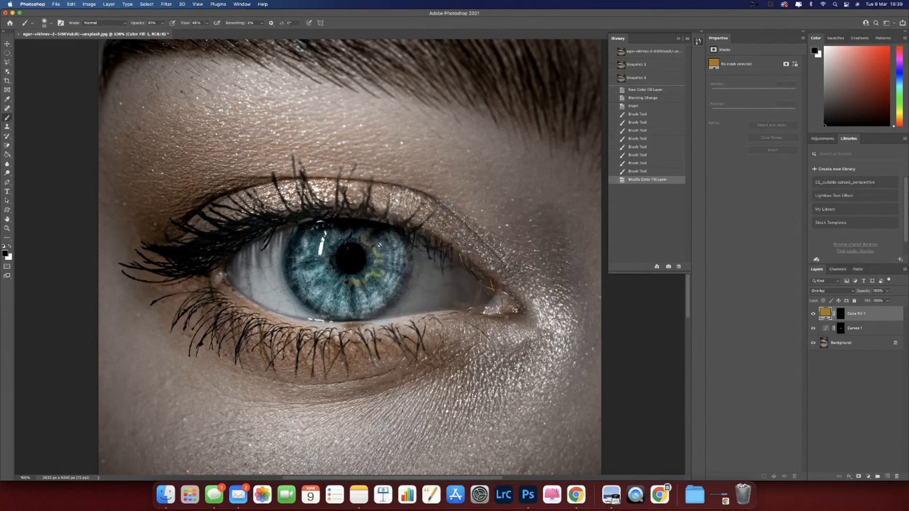
- Paint white with a small brush on the golden fill layer's mask, over the iris below and left of the pupil
left_click(840, 314)
key("x")
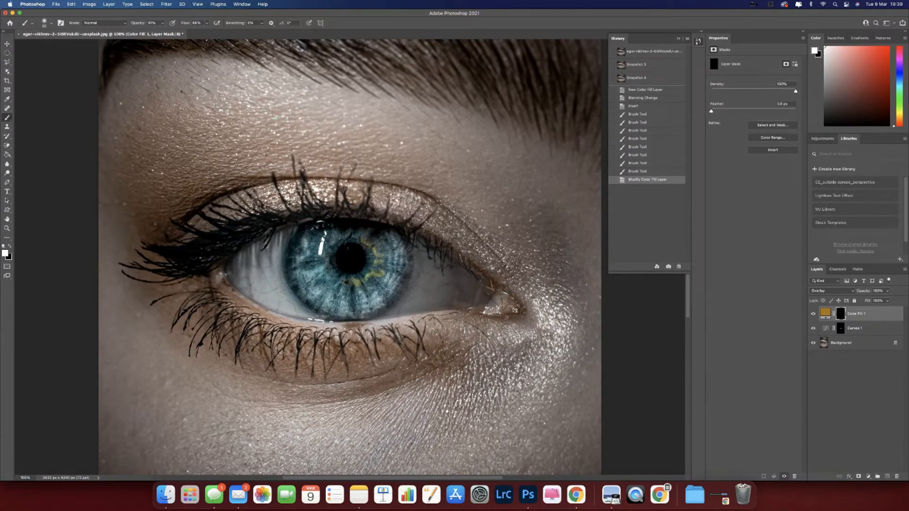
key("bracketleft")
key("bracketleft")
left_click(347, 283)
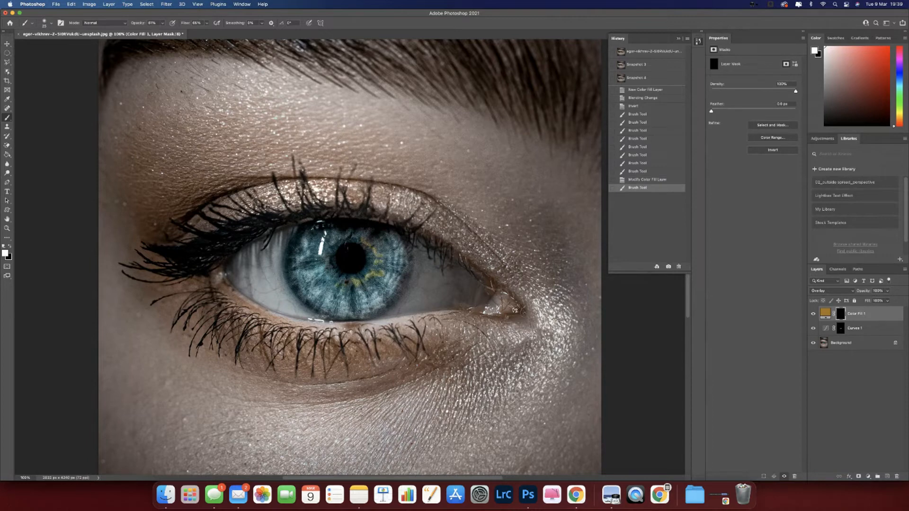
left_click(341, 285)
key("bracketright")
left_click(346, 282)
left_click(339, 251)
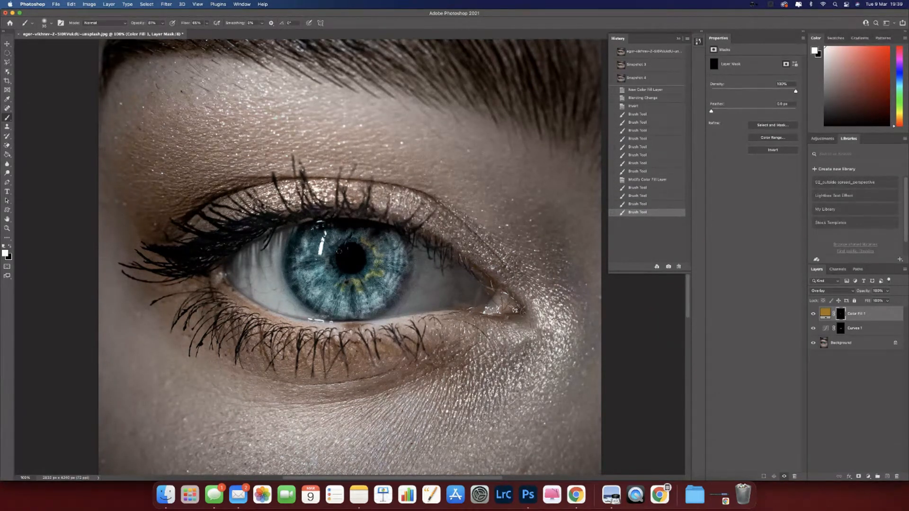
left_click(331, 260)
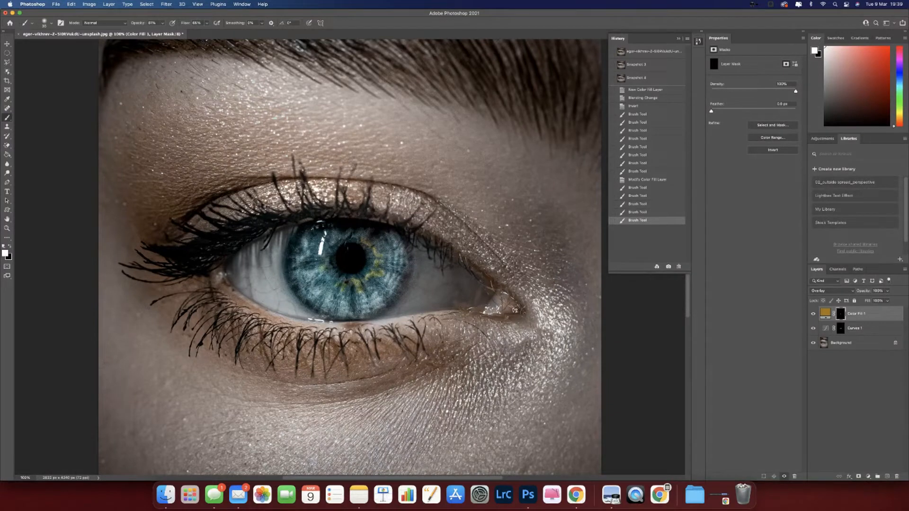
left_click(329, 268)
left_click(327, 279)
left_click(328, 283)
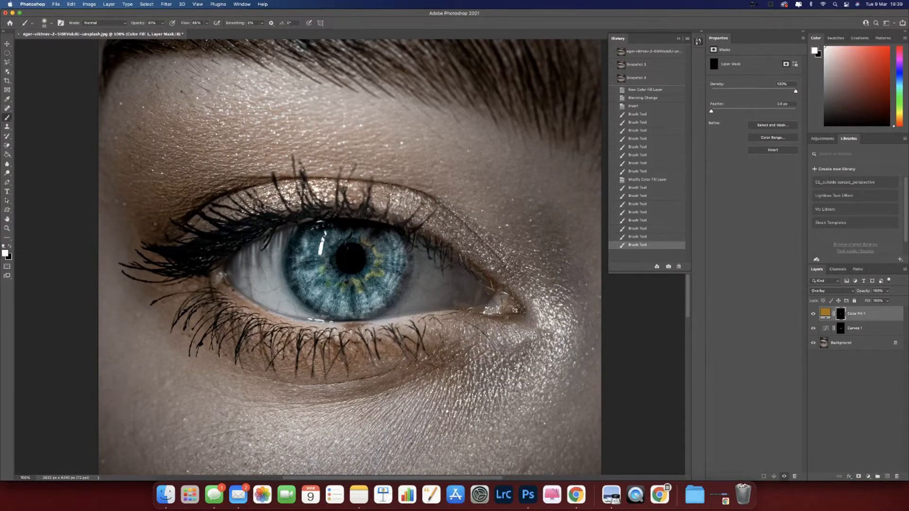
left_click(338, 285)
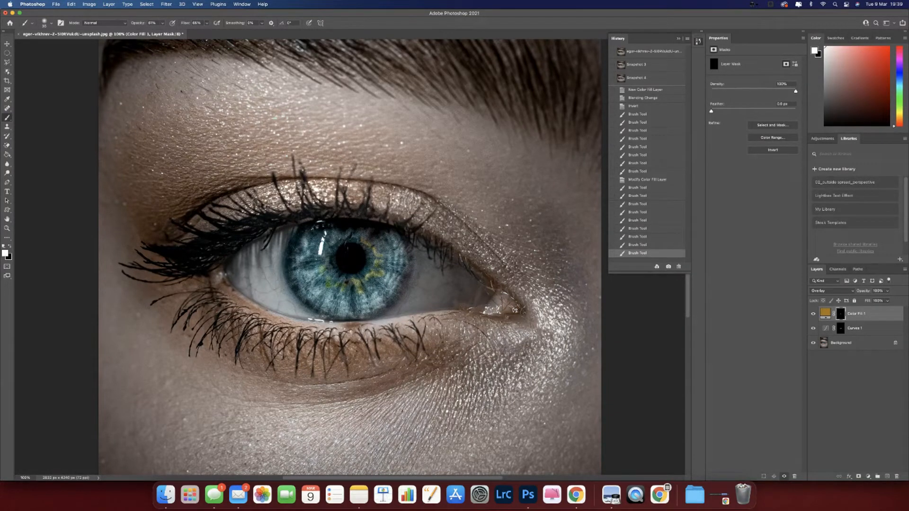
left_click(346, 283)
left_click(348, 284)
- Add more white strokes to the golden fill layer's mask above and right of the pupil
left_click(367, 243)
left_click(376, 251)
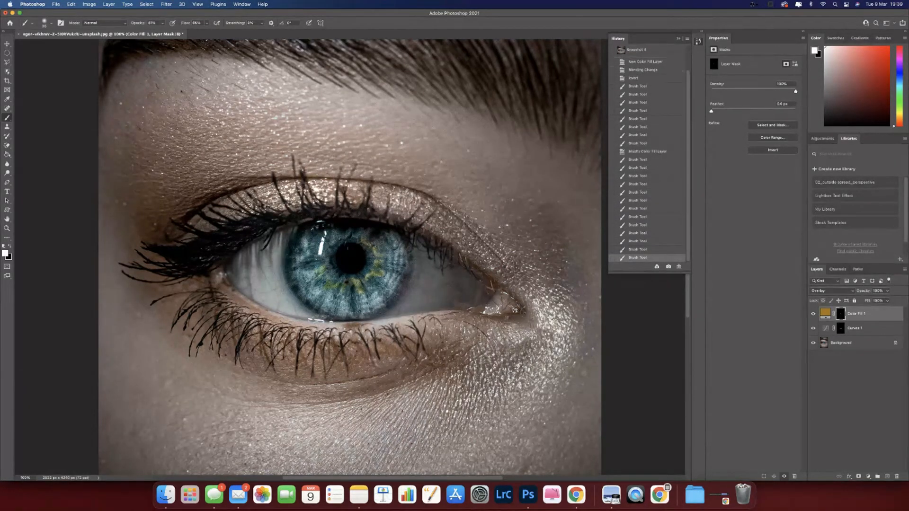
left_click(377, 256)
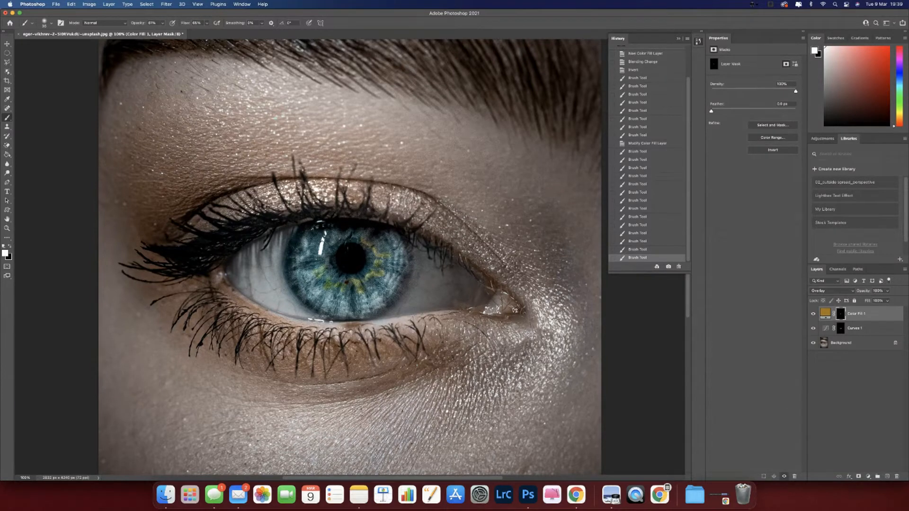
left_click_drag(363, 240, 372, 248)
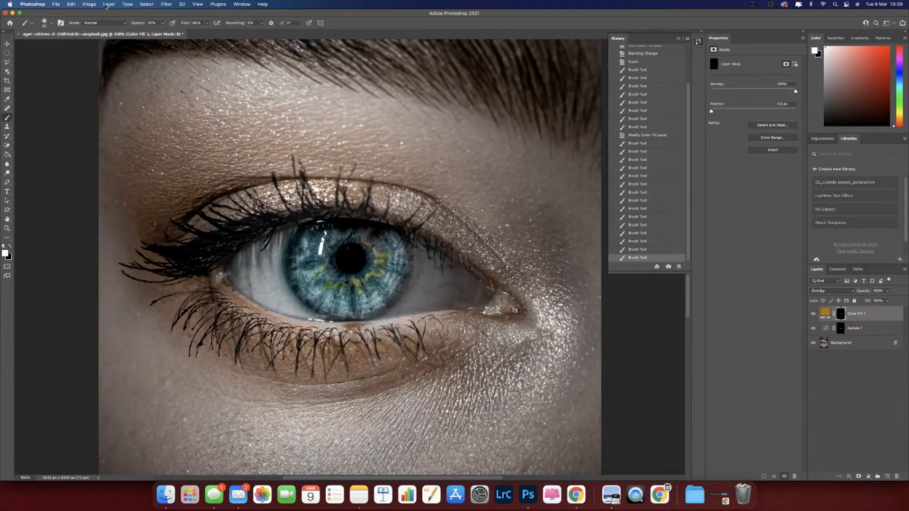
- Create a Solid Color fill layer named Color Fill 2 above Color Fill 1 in medium blue, about RGB 38, 83, 139
left_click(109, 5)
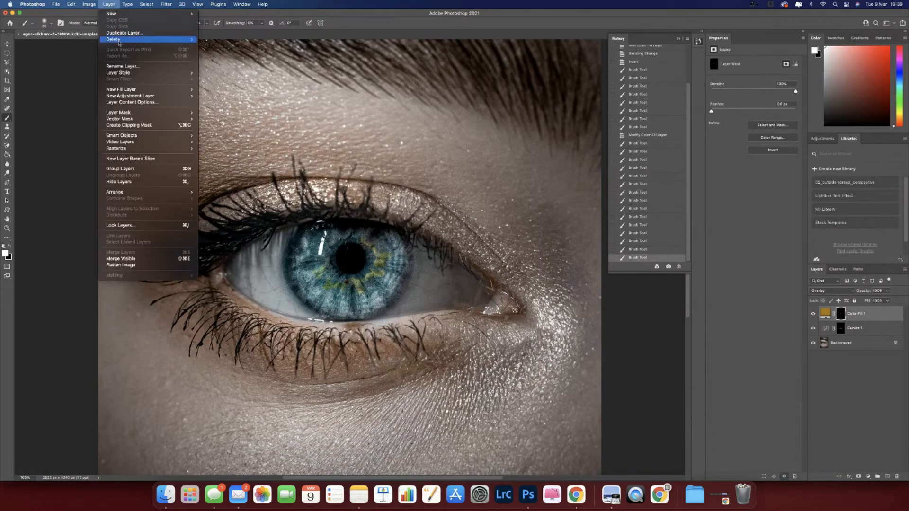
mouse_move(156, 89)
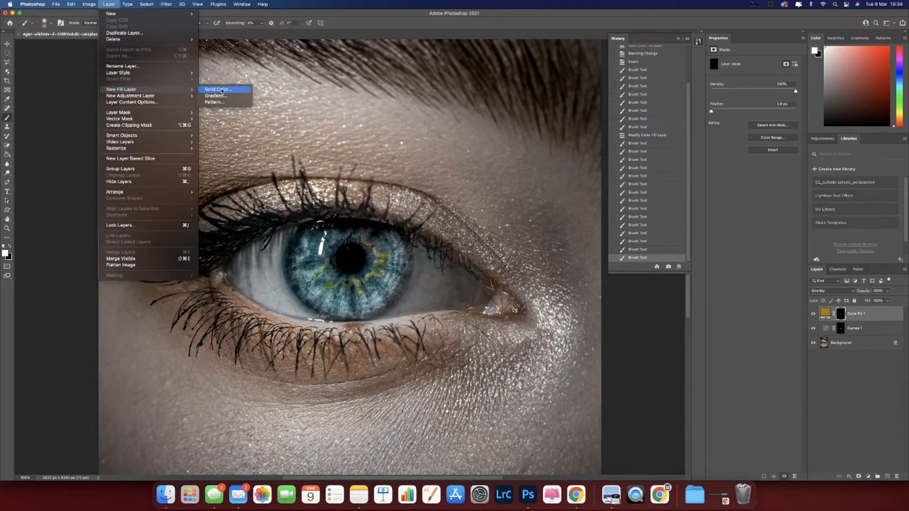
left_click(217, 89)
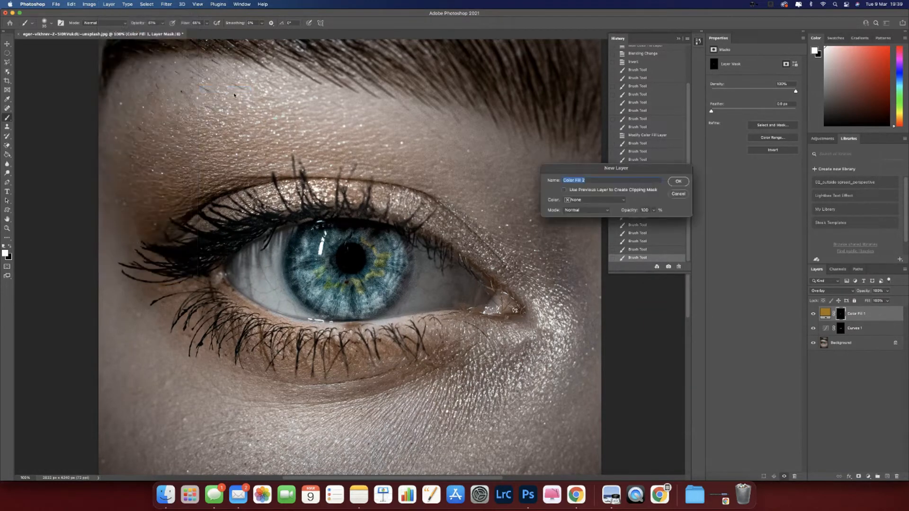
left_click(678, 181)
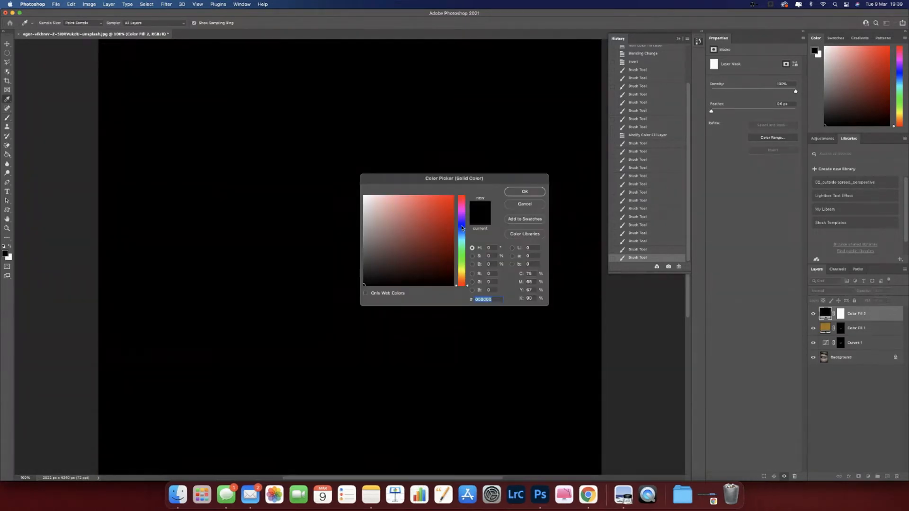
left_click(463, 228)
left_click_drag(463, 228, 430, 235)
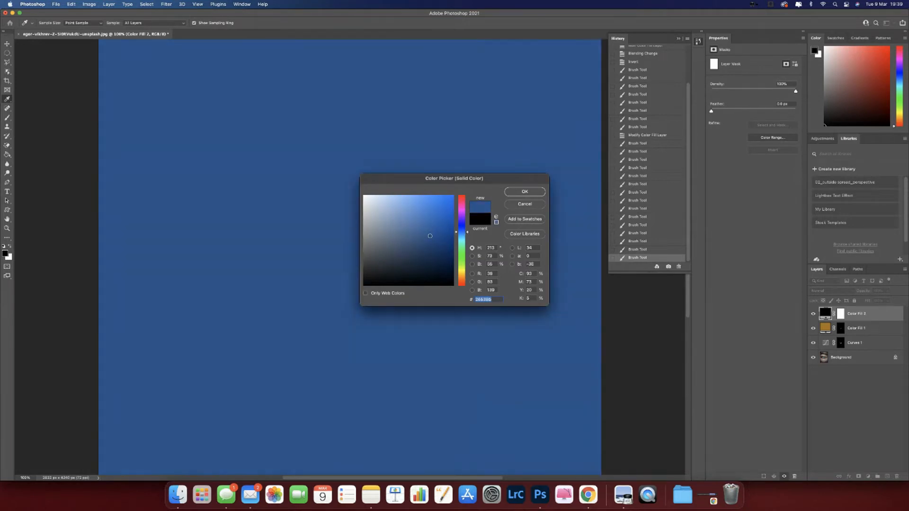
left_click(527, 192)
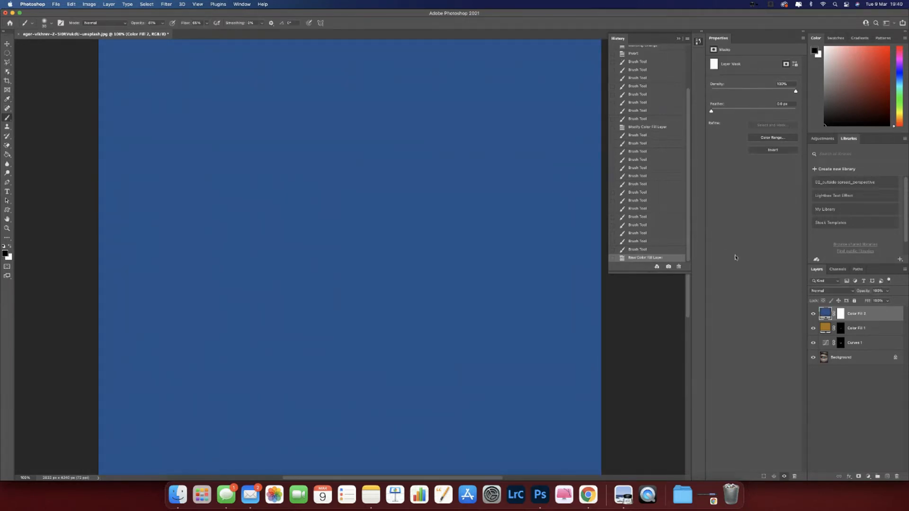
- Set the blue fill layer's blend mode to Soft Light and invert its layer mask to black
left_click(833, 291)
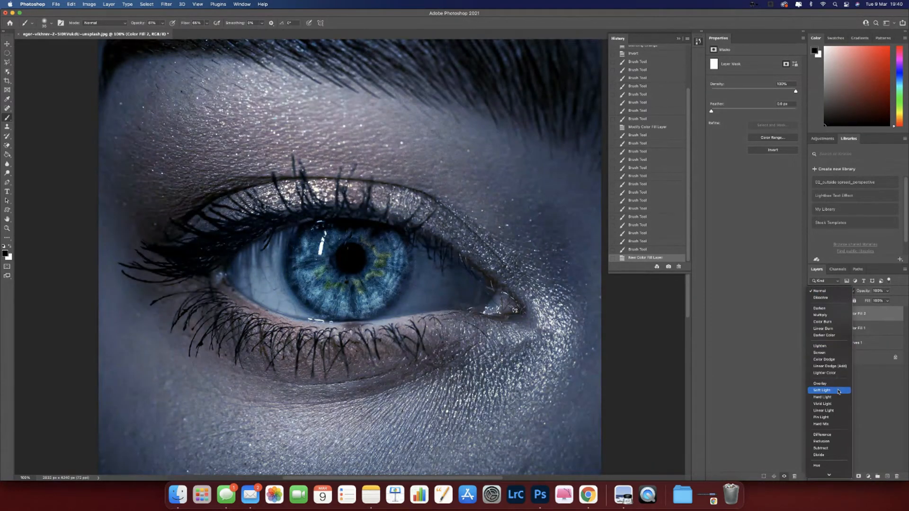
left_click(838, 390)
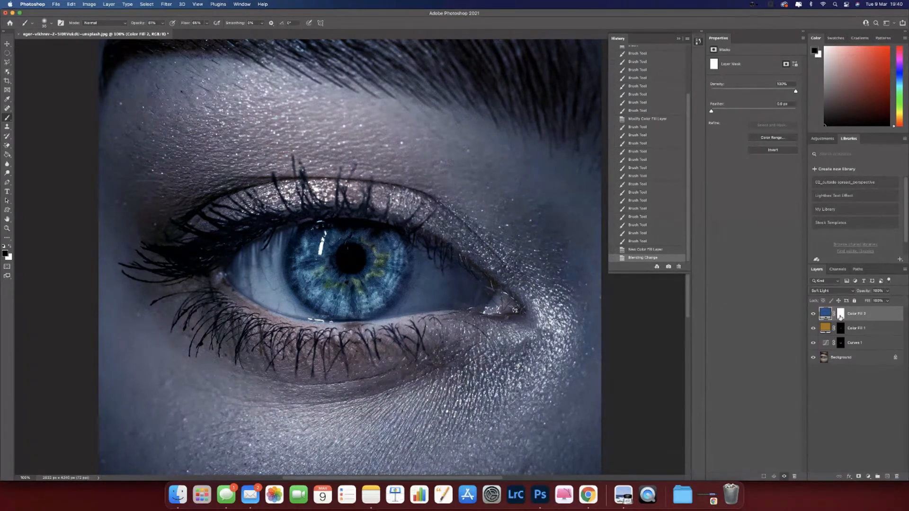
left_click(840, 317)
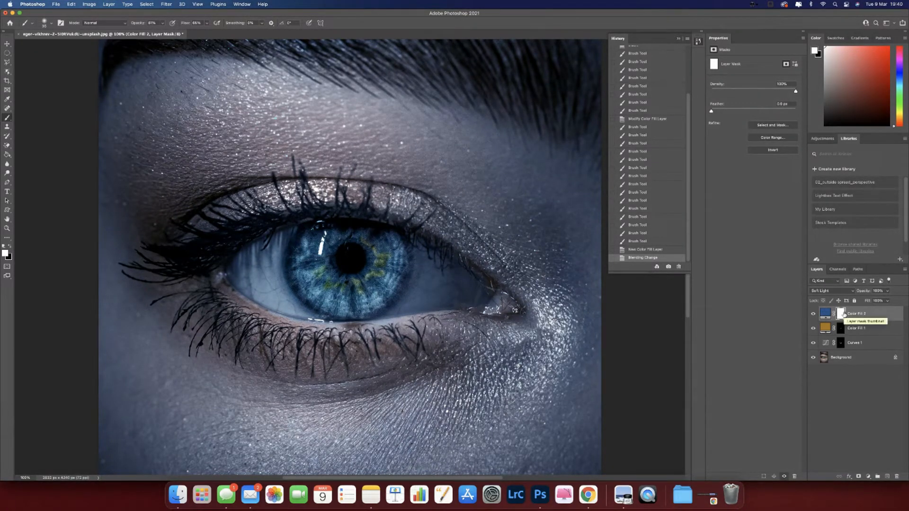
key("super+i")
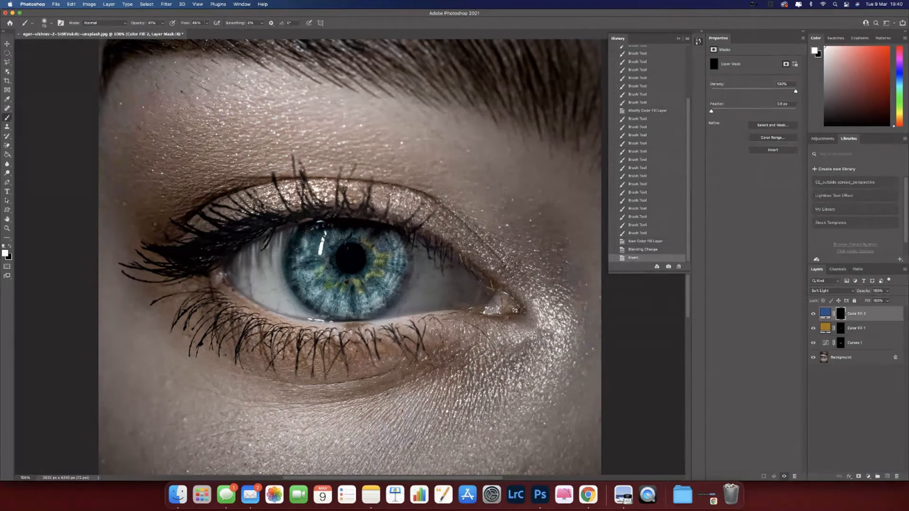
- Lower the brush's flow and opacity and paint white on the blue fill's mask over the right side of the iris
left_click(382, 243)
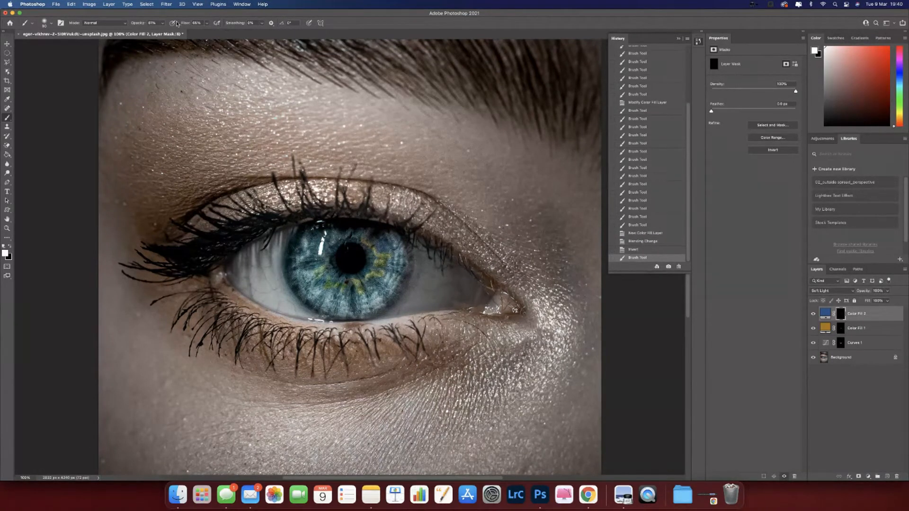
left_click(207, 22)
left_click_drag(202, 31, 156, 33)
left_click(162, 22)
key("bracketright")
left_click_drag(386, 241, 398, 253)
key("bracketleft")
left_click(373, 256)
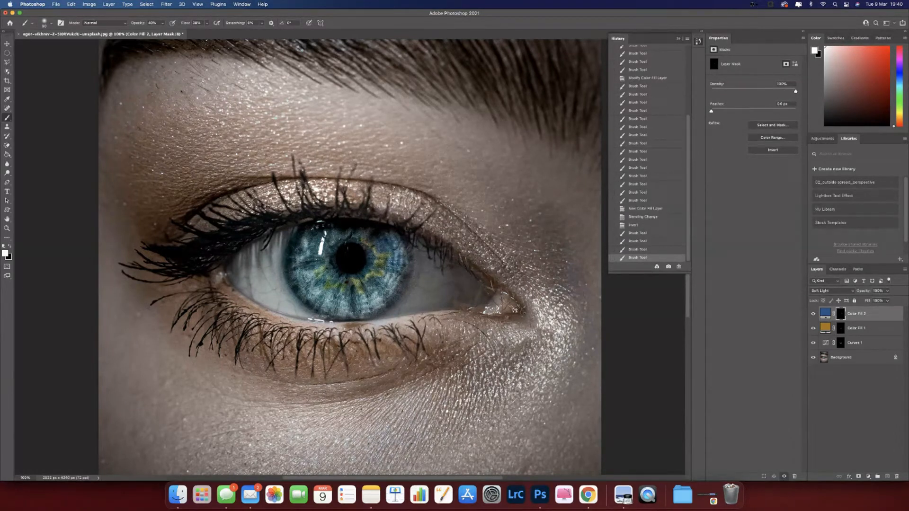
left_click(394, 251)
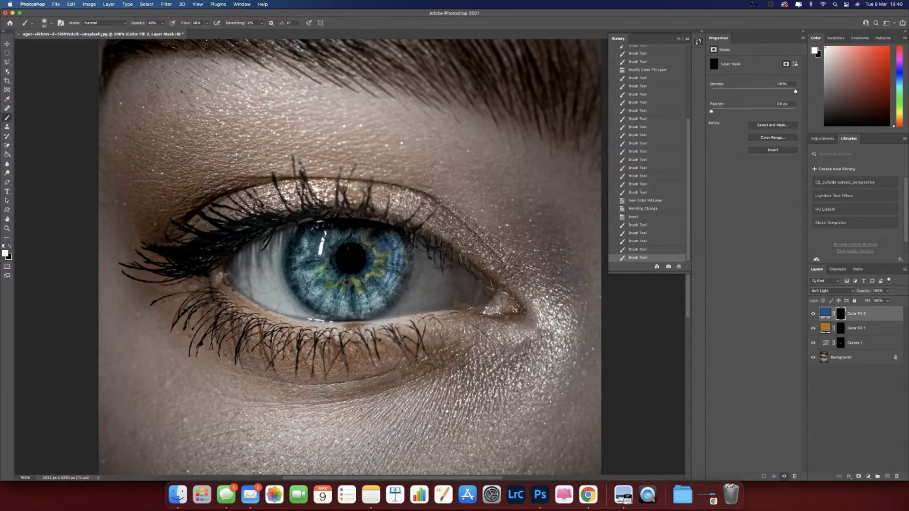
left_click(389, 263)
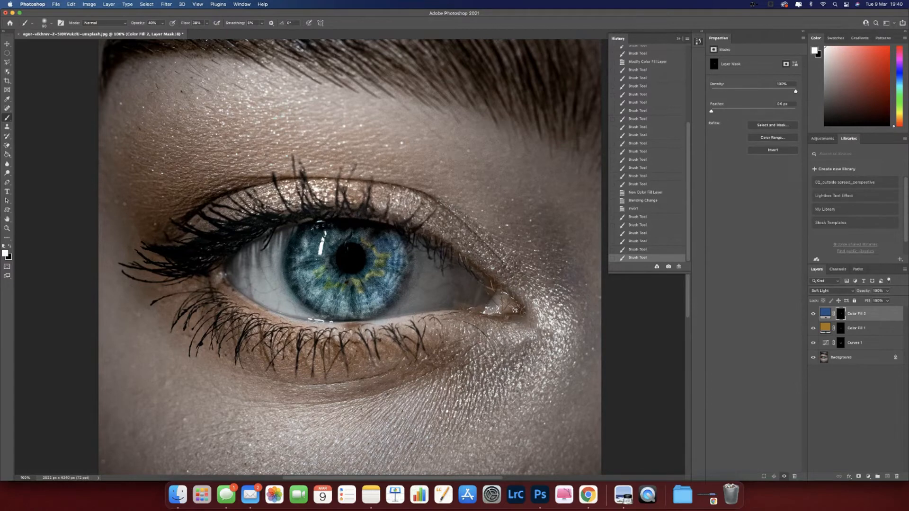
left_click(382, 285)
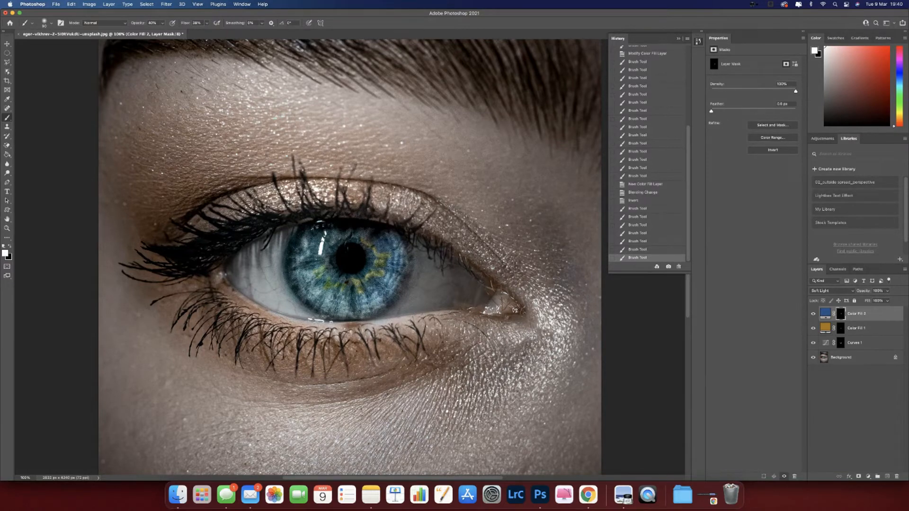
left_click(377, 291)
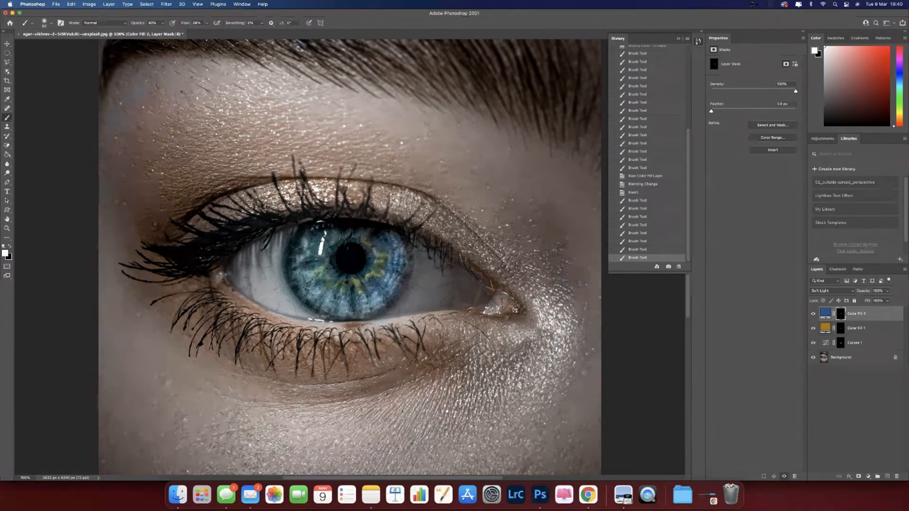
- Paint white on the blue fill's mask along the left side of the iris
left_click(323, 280)
left_click(317, 270)
left_click(311, 266)
left_click(309, 255)
left_click(312, 245)
- Build up the blue with more white mask strokes along the iris's lower, right and upper-right areas
left_click(350, 286)
left_click(359, 292)
left_click(372, 291)
left_click(382, 285)
left_click(390, 272)
left_click(392, 258)
left_click(368, 232)
left_click(374, 236)
left_click(383, 239)
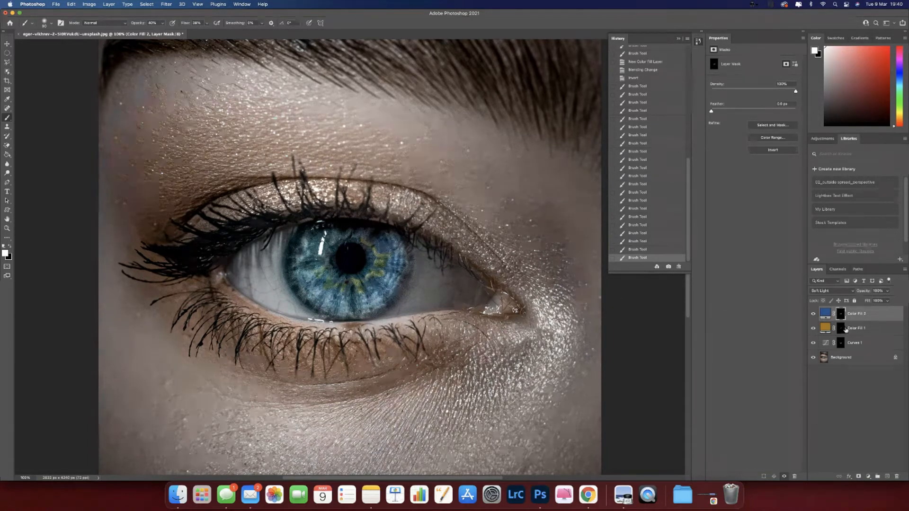
- Lower the golden fill layer's opacity to about 62%
left_click(845, 330)
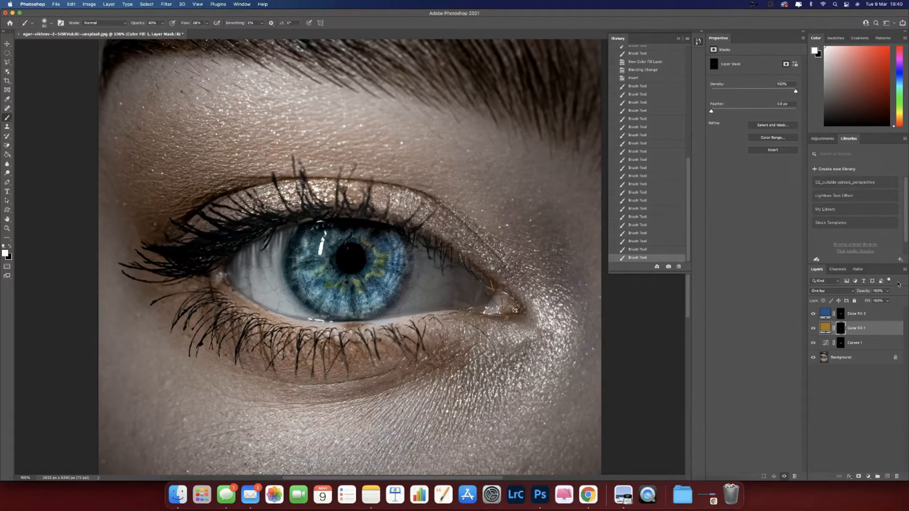
left_click(888, 301)
mouse_move(886, 301)
left_mouse_down()
mouse_move(855, 302)
mouse_move(872, 301)
left_mouse_up()
left_click_drag(875, 301, 875, 300)
left_click(874, 299)
- Paint white on the golden fill's mask just below and to the right of the pupil
left_click(842, 331)
left_click(359, 284)
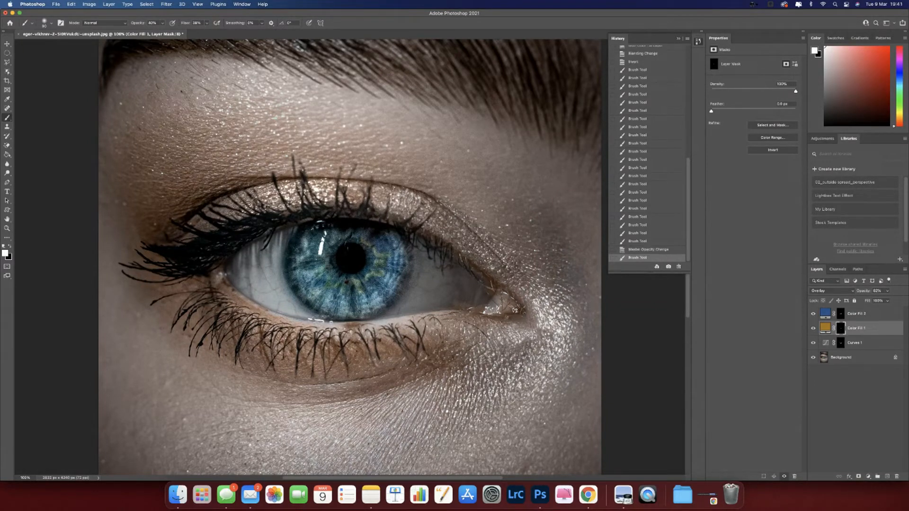
left_click(372, 277)
left_click(380, 273)
left_click(380, 256)
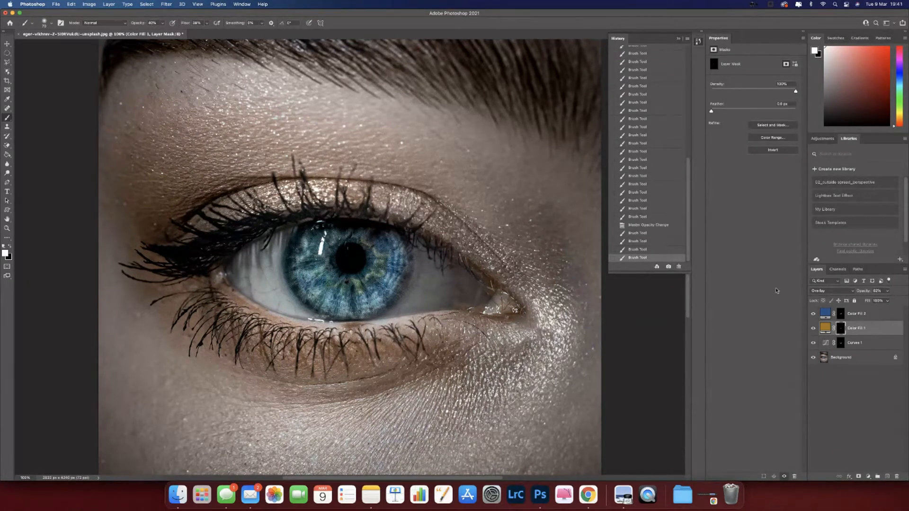
- Take a history snapshot of the current edit and compare it with the original image and the Curves-only snapshot
left_click(853, 313)
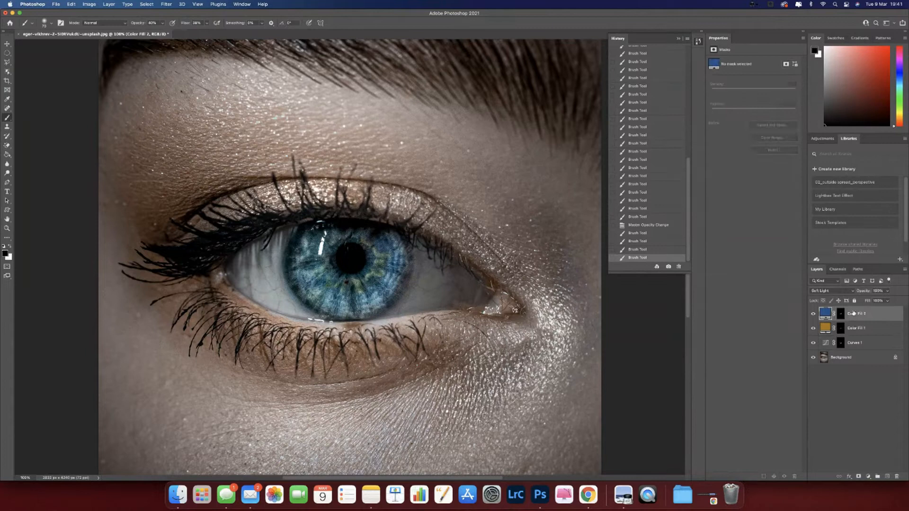
left_click(668, 267)
scroll(677, 236, "up", 10)
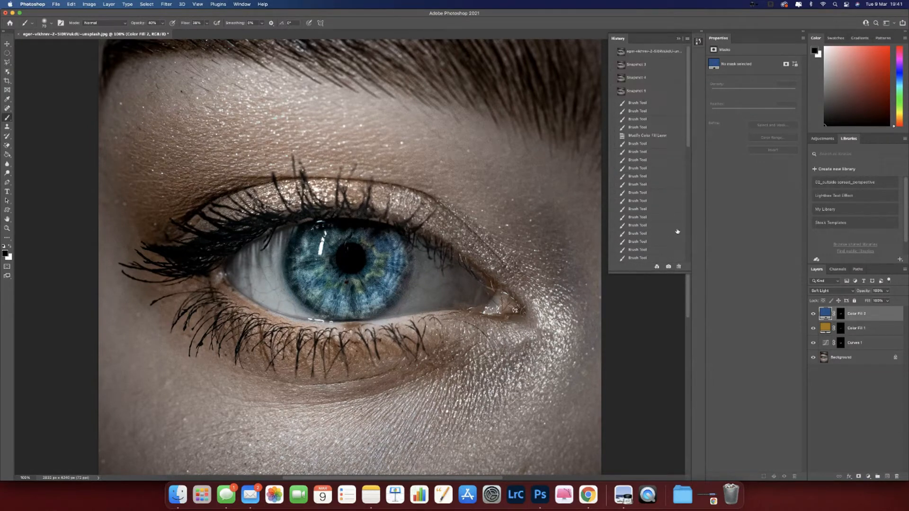
left_click(659, 53)
left_click(649, 78)
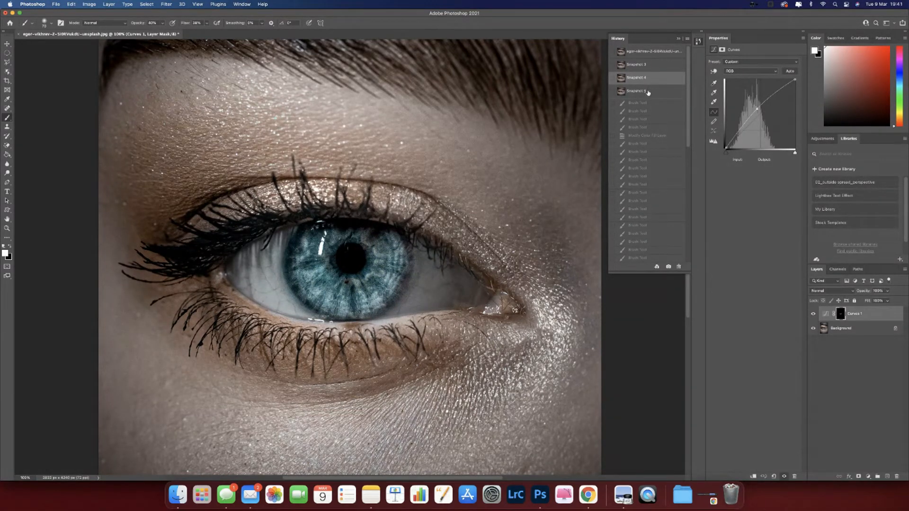
left_click(648, 92)
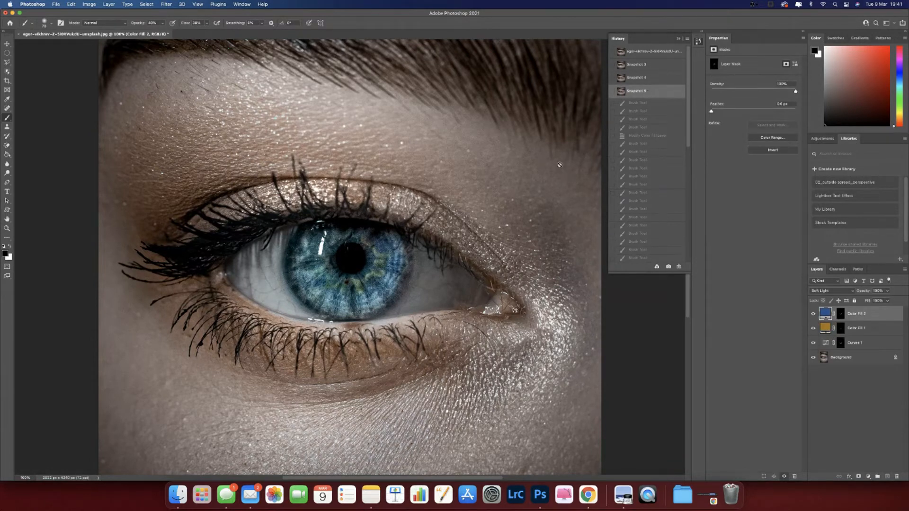
- Dab white on the blue fill's mask over the iris's upper-right area, between the pupil and the outer rim
left_click(840, 315)
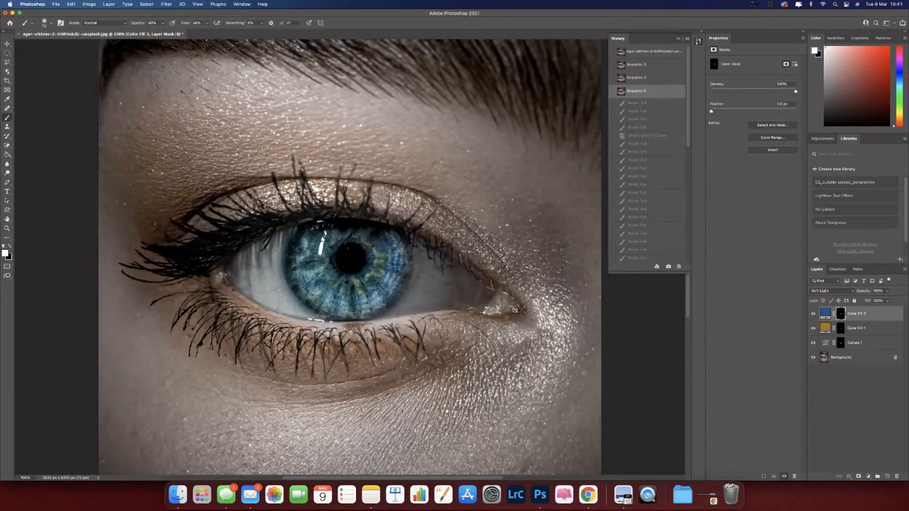
left_click(389, 248)
left_click(398, 242)
left_click(398, 241)
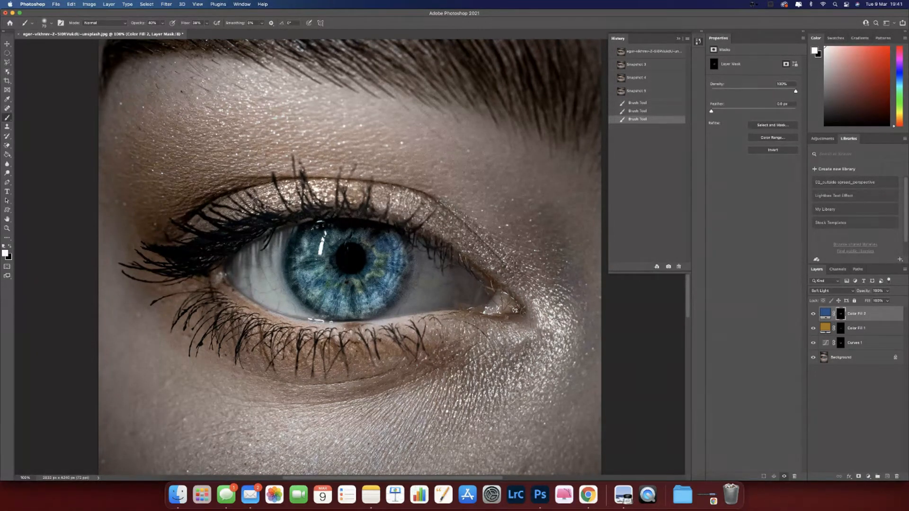
left_click(397, 242)
left_click(398, 241)
left_click(397, 241)
left_click(398, 242)
left_click(398, 241)
left_click(398, 242)
left_click(398, 241)
left_click(397, 241)
left_click(397, 241)
left_click(398, 241)
left_click(397, 241)
left_click(397, 242)
left_click(398, 242)
left_click(398, 242)
left_click(398, 241)
left_click(386, 238)
left_click(386, 237)
left_click(385, 237)
left_click(386, 238)
left_click(386, 237)
left_click(388, 244)
left_click(388, 244)
left_click(388, 244)
left_click(388, 243)
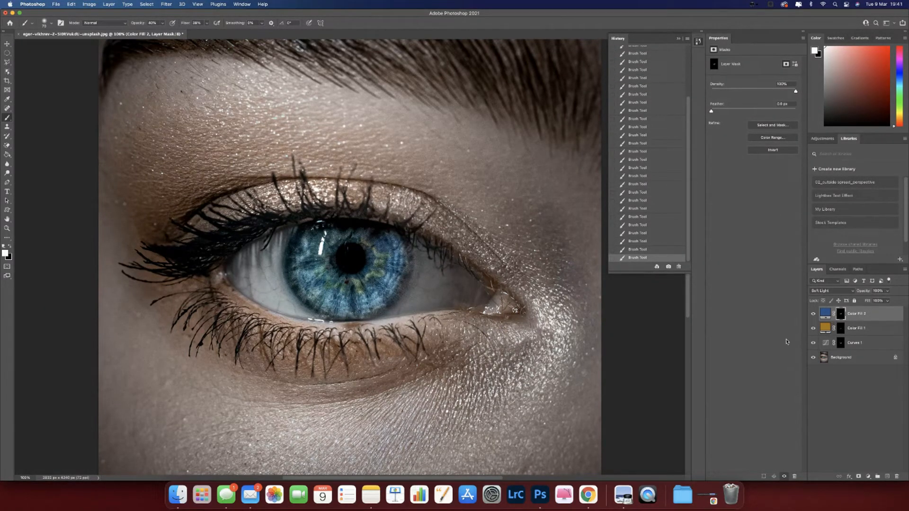
- Try several hues for the golden fill layer and change its color to a dark olive brown
left_click(826, 328)
double_click(826, 328)
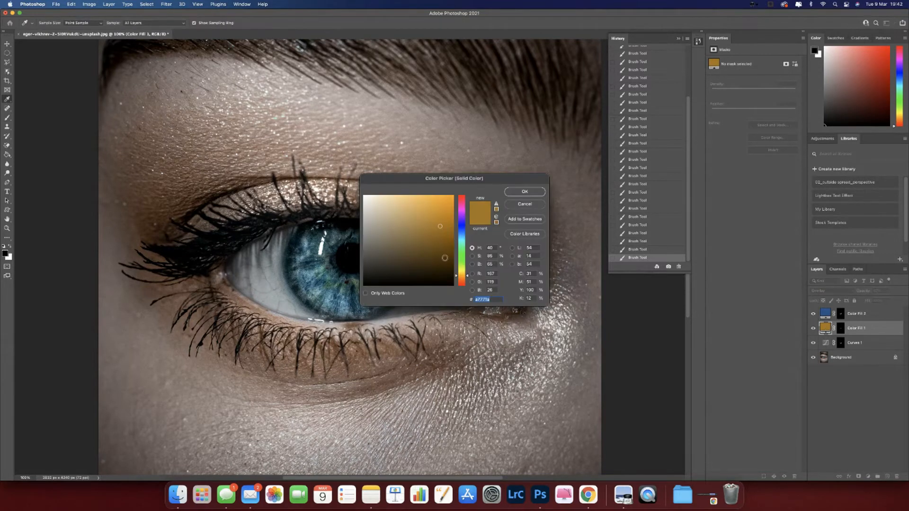
mouse_move(462, 270)
left_mouse_down()
mouse_move(463, 280)
mouse_move(465, 273)
left_mouse_up()
left_click_drag(455, 180, 598, 103)
mouse_move(588, 159)
left_mouse_down()
mouse_move(589, 126)
mouse_move(575, 171)
mouse_move(606, 182)
mouse_move(607, 126)
left_mouse_up()
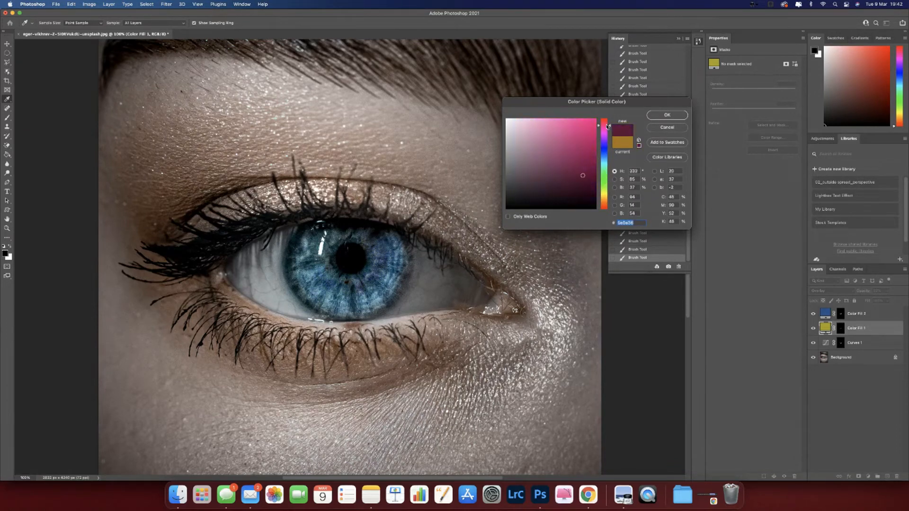
mouse_move(583, 171)
left_mouse_down()
mouse_move(582, 182)
mouse_move(585, 147)
mouse_move(607, 138)
mouse_move(604, 200)
left_mouse_up()
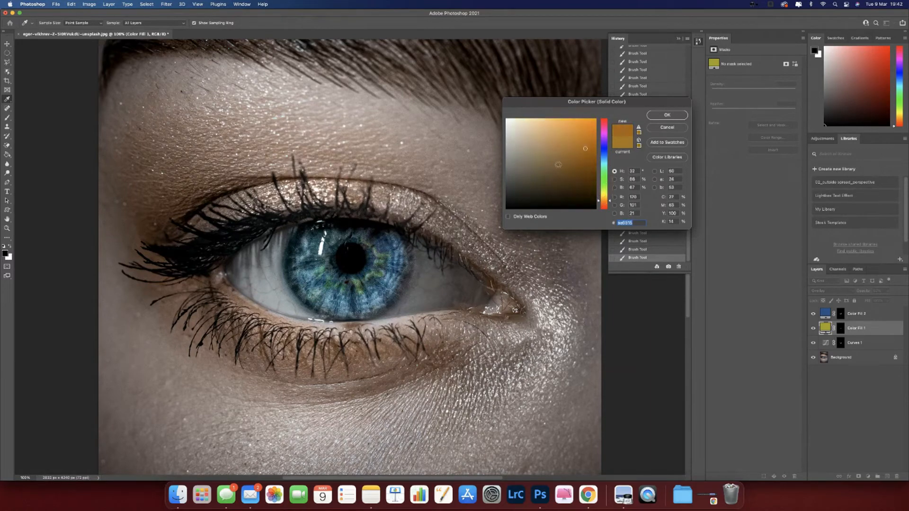
mouse_move(552, 161)
left_mouse_down()
mouse_move(539, 160)
mouse_move(588, 157)
mouse_move(560, 155)
left_mouse_up()
left_click_drag(609, 201, 600, 198)
left_click_drag(566, 143, 565, 173)
left_click(673, 117)
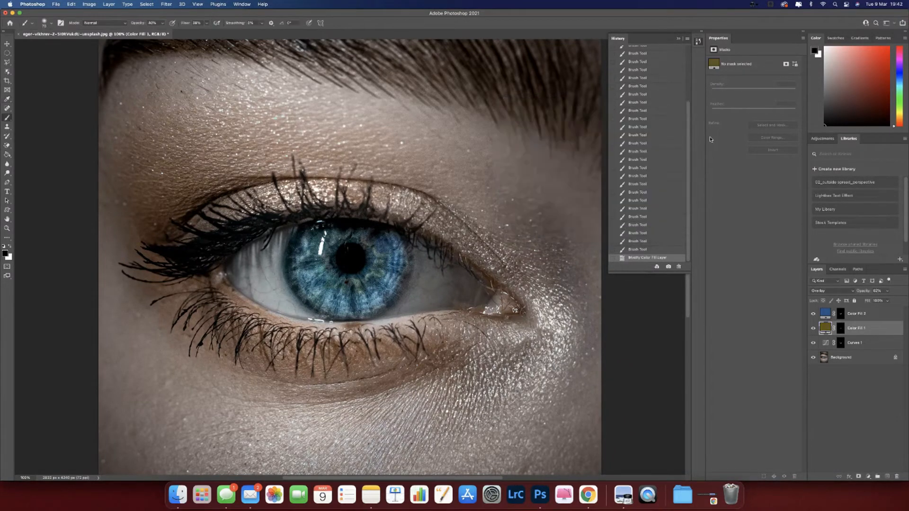
- Take another history snapshot and compare it with the previous one, ending on the newest version
left_click(668, 267)
scroll(665, 216, "up", 10)
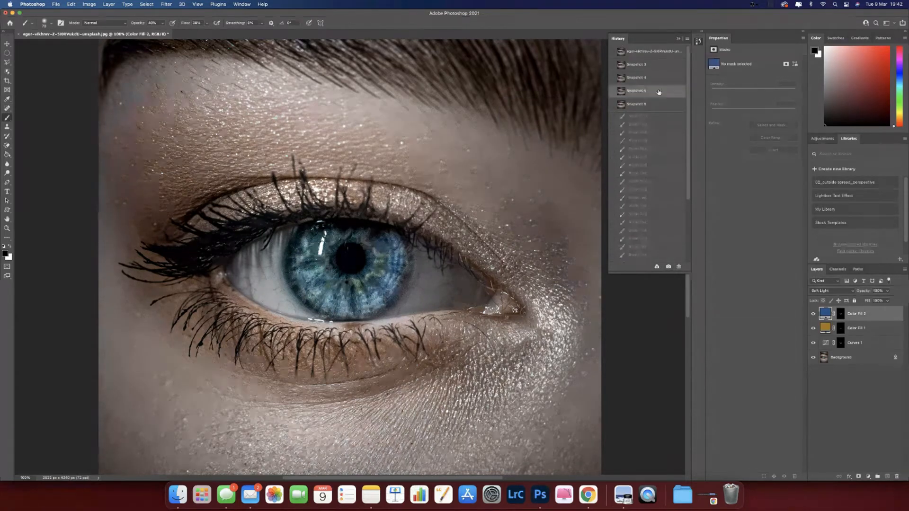
left_click(652, 105)
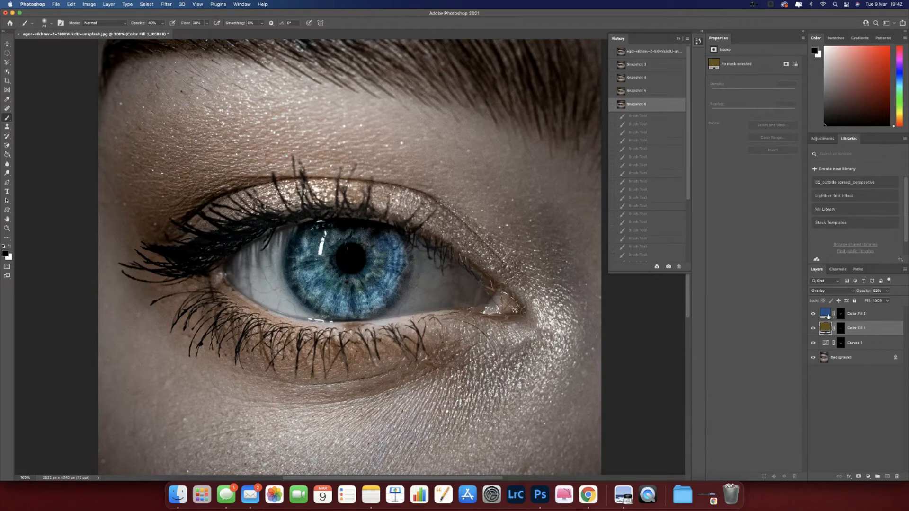
- Reduce the blue fill layer's opacity to 78%
left_click(827, 317)
left_click(887, 292)
mouse_move(891, 300)
left_mouse_down()
mouse_move(869, 303)
mouse_move(878, 303)
left_mouse_up()
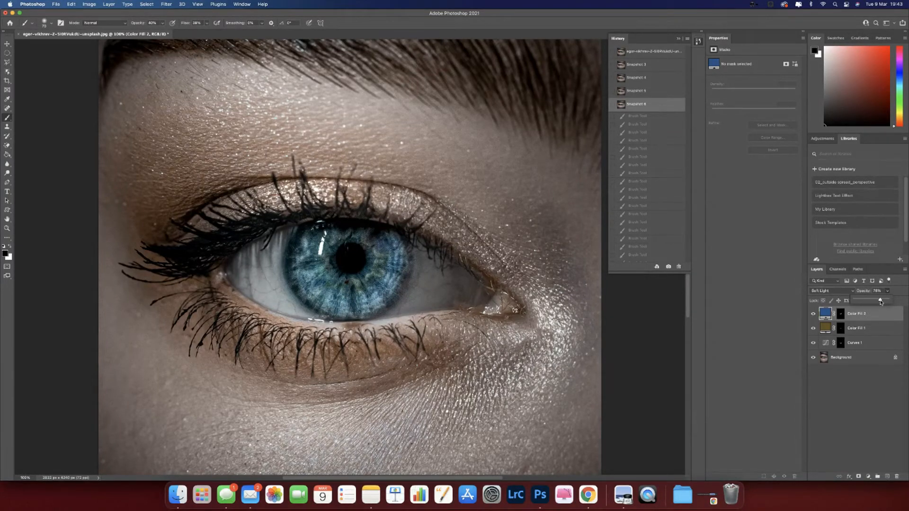
left_click_drag(880, 302, 881, 301)
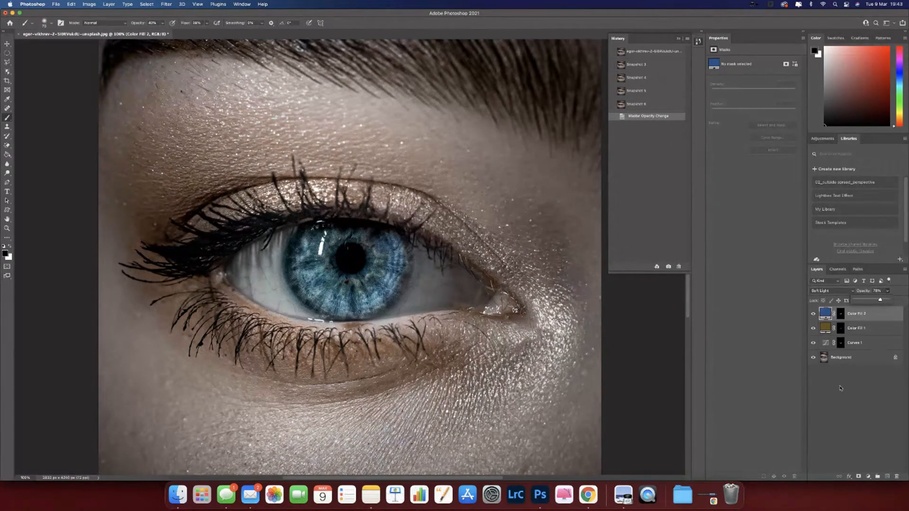
- Add a new layer on top and fill it with the merged image using Apply Image with Normal blending
left_click(887, 476)
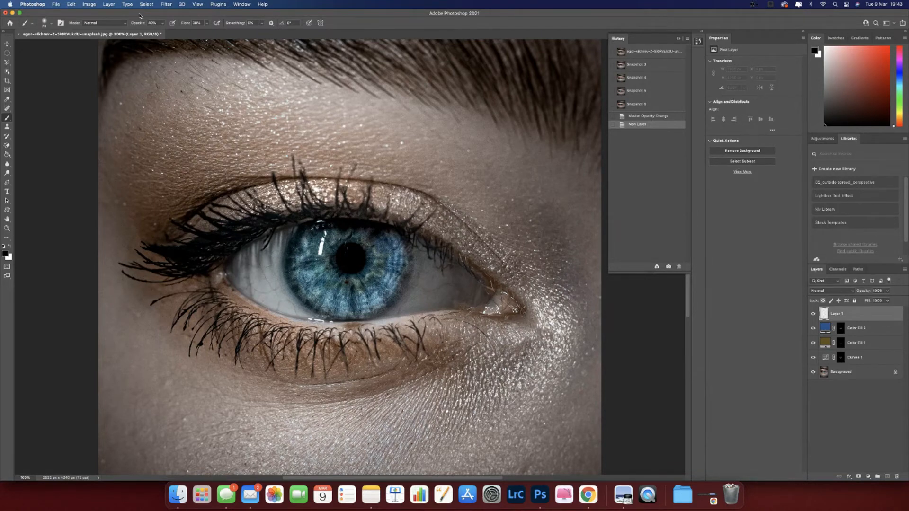
left_click(90, 4)
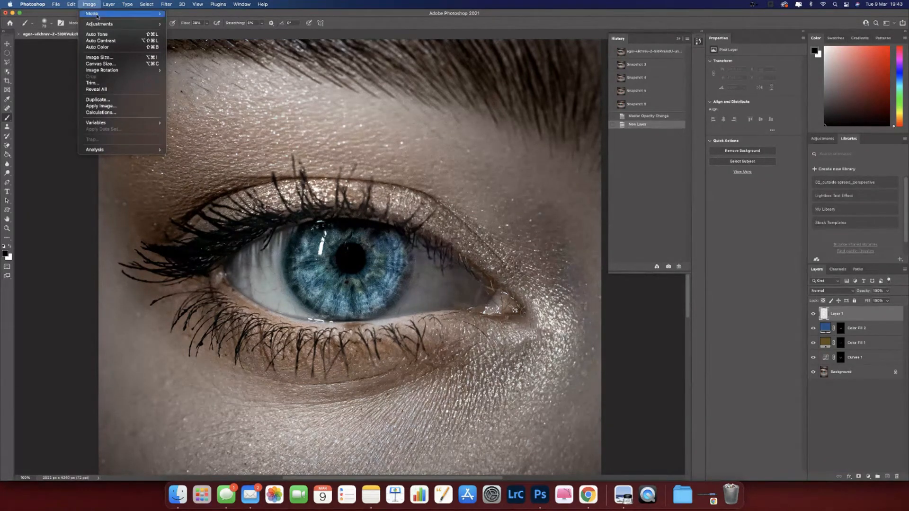
left_click(110, 107)
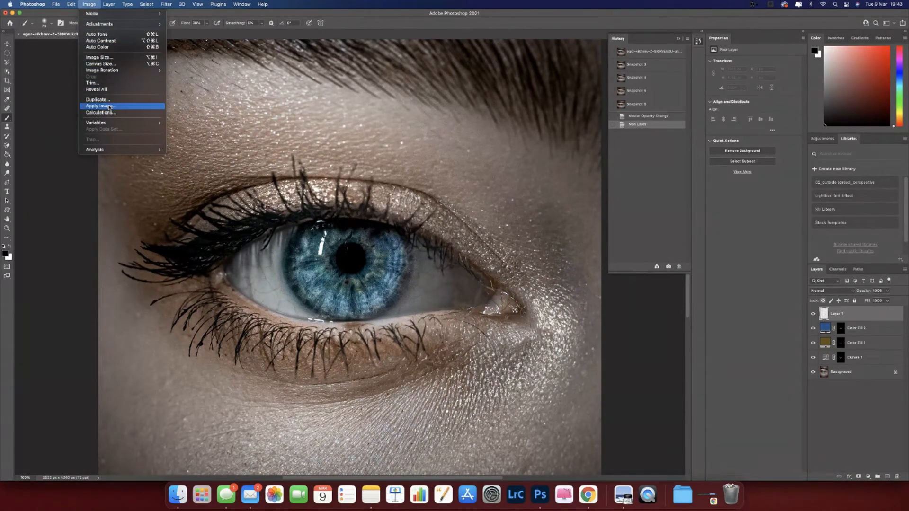
left_click_drag(469, 139, 586, 127)
left_click(557, 145)
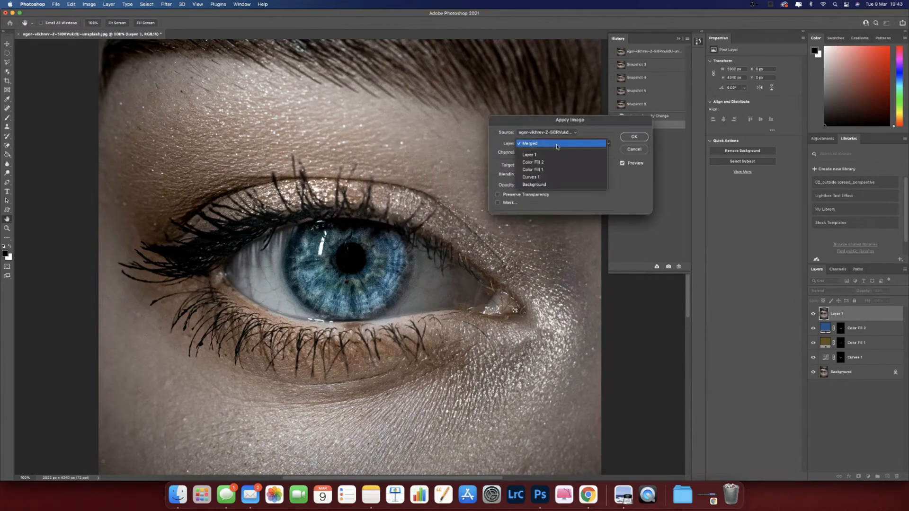
left_click(556, 144)
left_click(547, 175)
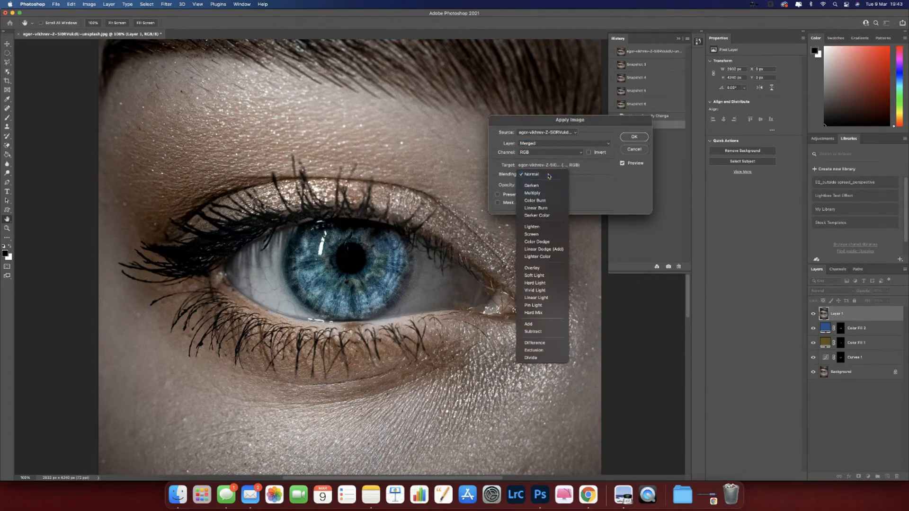
left_click(548, 176)
left_click(627, 138)
key("b")
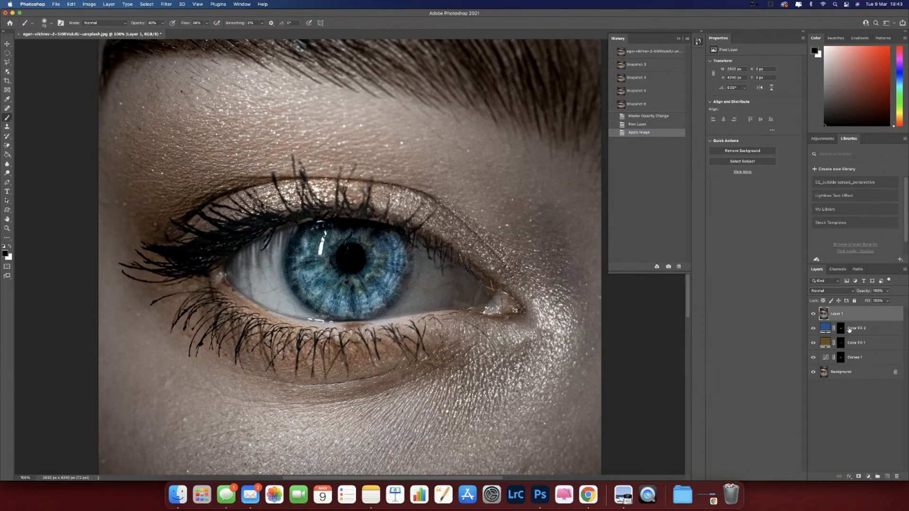
- Try moving the merged layer downward and undo the move
left_click(7, 44)
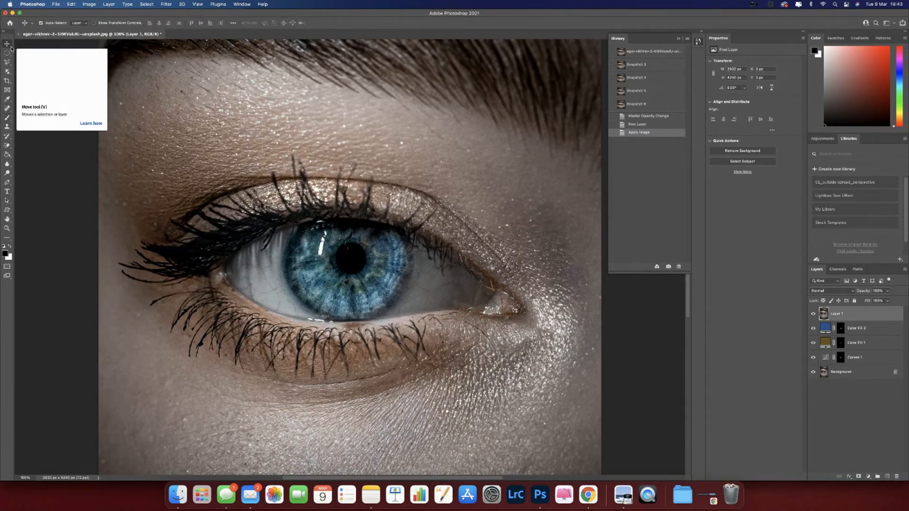
left_click_drag(308, 130, 308, 179)
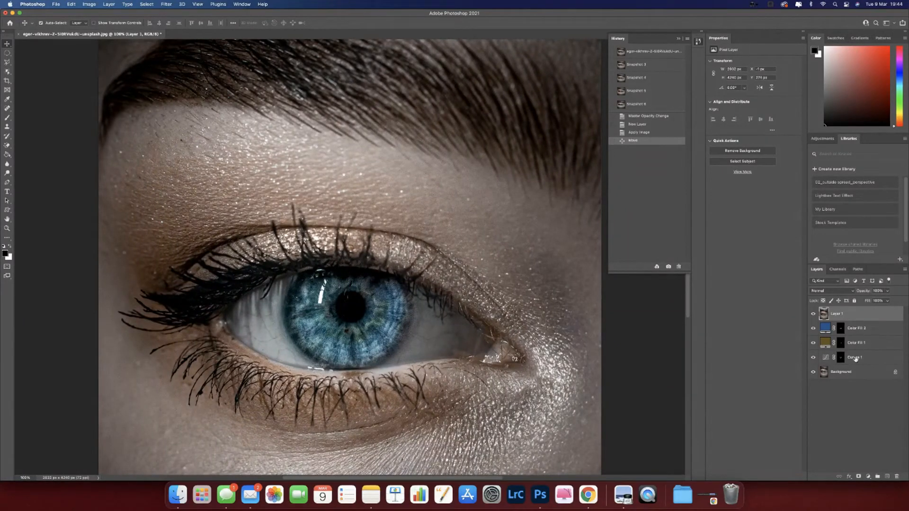
key("super+z")
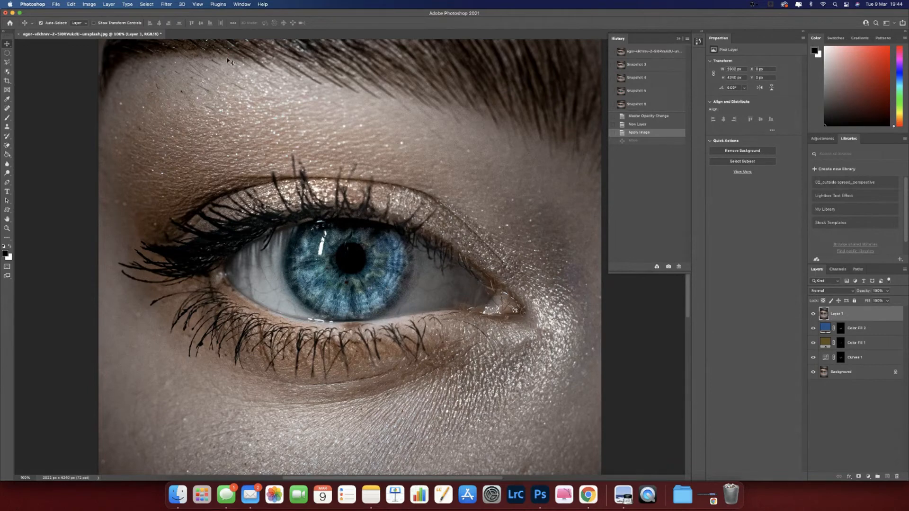
- Open the Unsharp Mask filter for the merged layer and center its preview on the iris
left_click(167, 4)
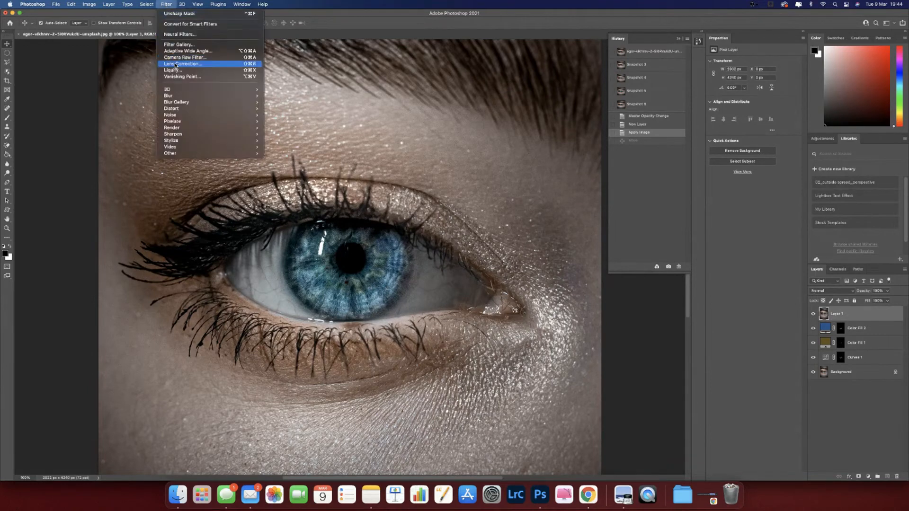
mouse_move(202, 134)
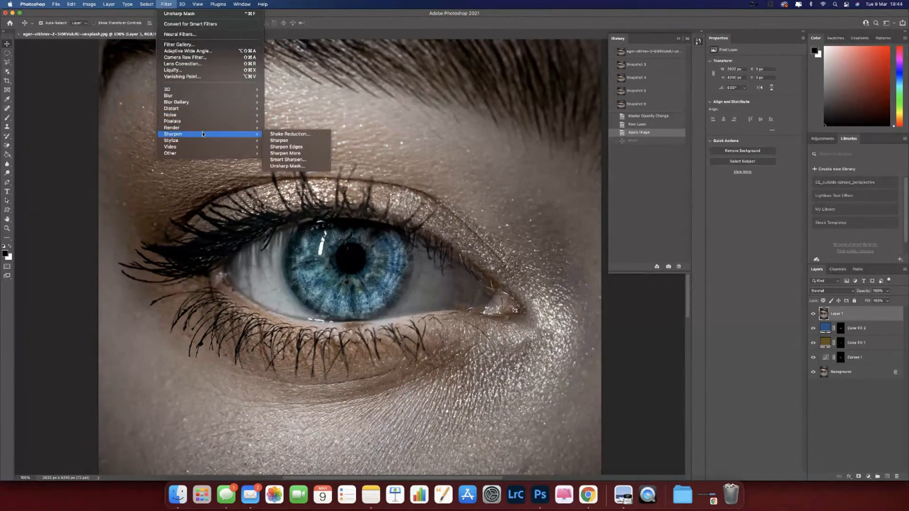
left_click(302, 166)
left_click_drag(458, 84, 529, 92)
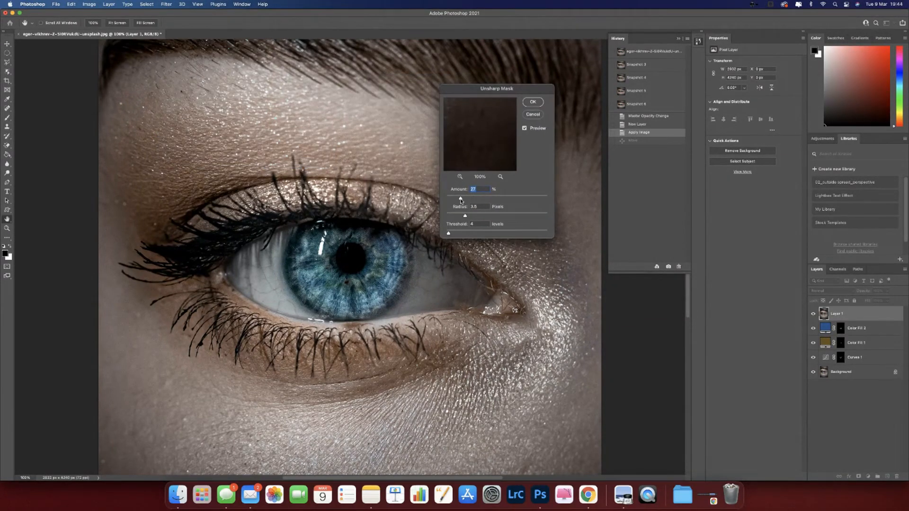
left_click(366, 260)
left_click_drag(485, 152, 486, 124)
- Try different Unsharp Mask radius and amount settings, then apply a slightly smaller radius with a moderately higher amount
left_click_drag(465, 216, 494, 217)
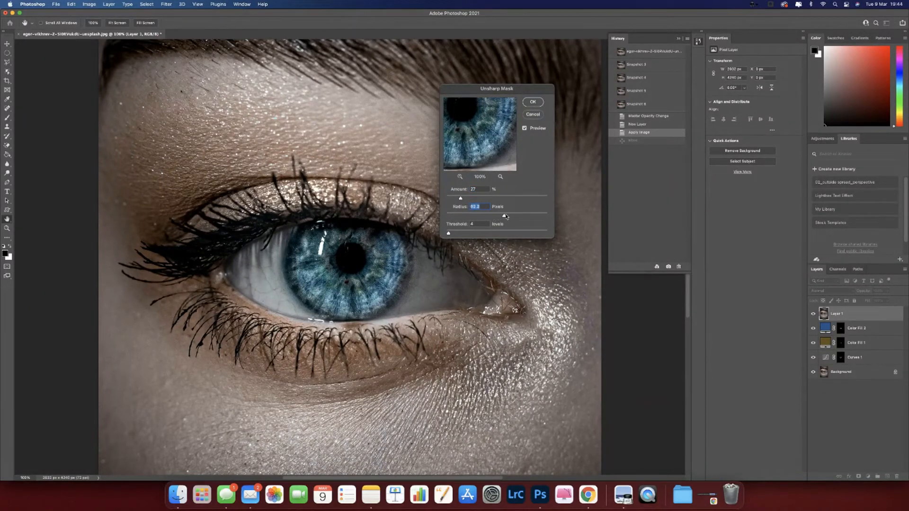
left_click_drag(492, 217, 465, 216)
left_click_drag(503, 87, 525, 80)
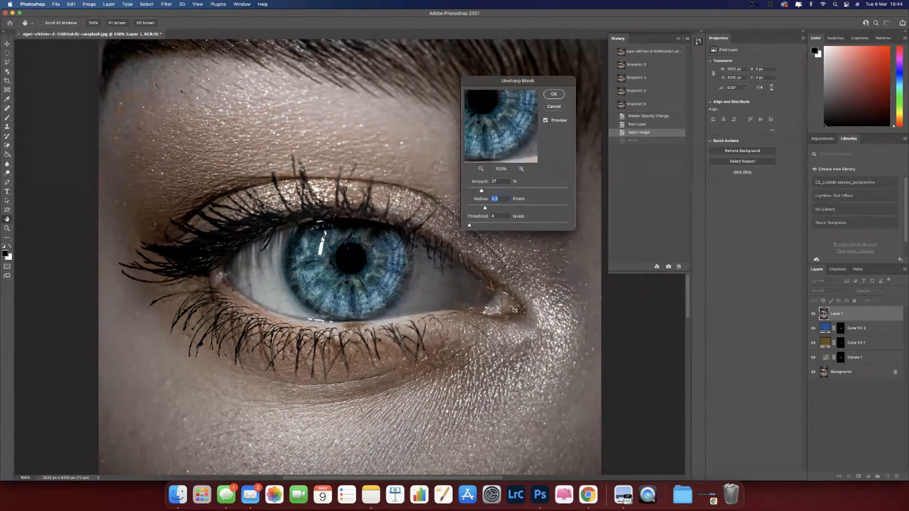
left_click_drag(481, 190, 509, 191)
left_click_drag(508, 191, 478, 208)
left_click_drag(478, 209, 489, 191)
left_click(552, 95)
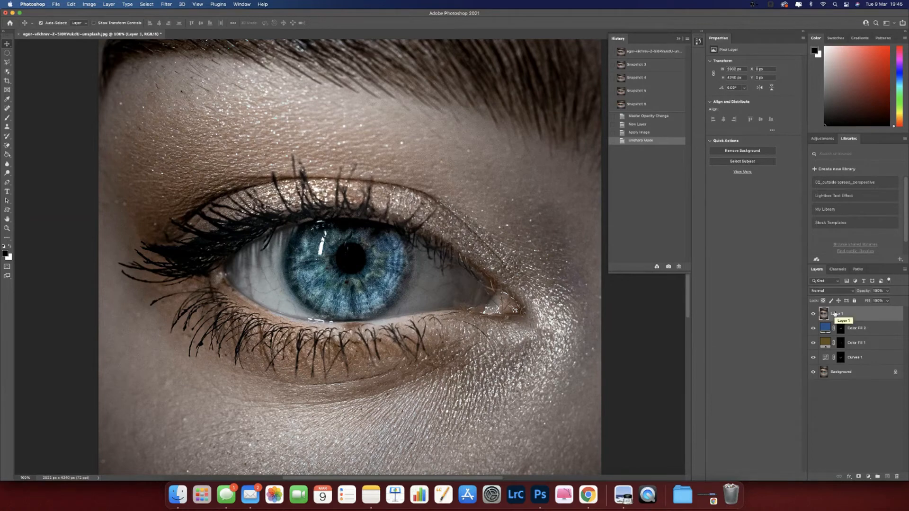
- Add a layer mask to the sharpened layer and invert it to black
left_click(859, 476)
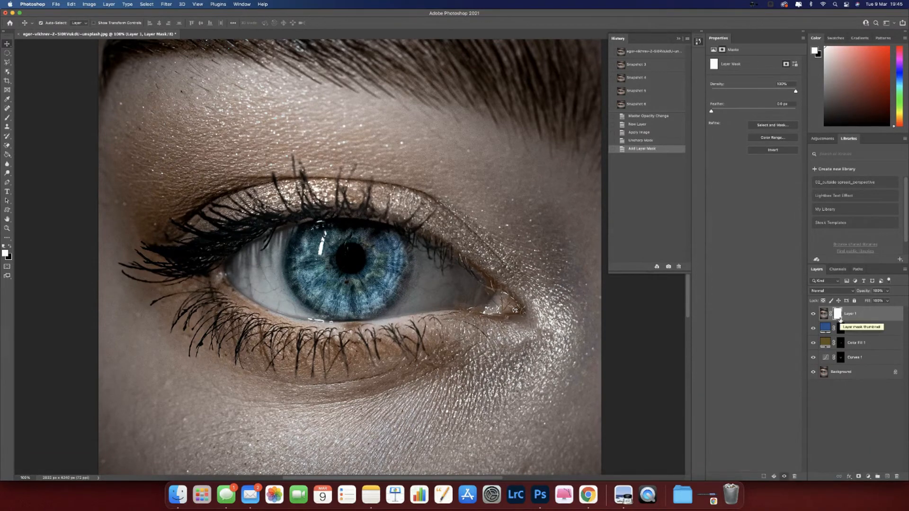
key("super+i")
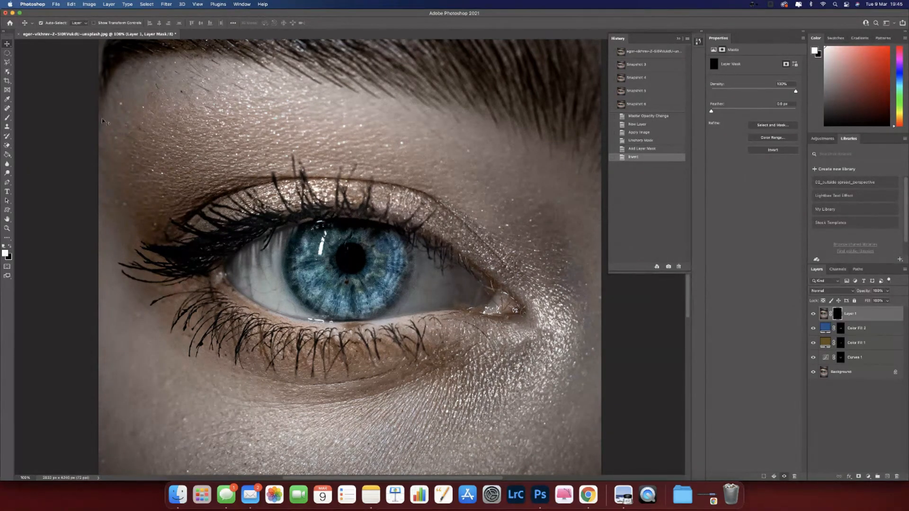
- Paint white with an enlarged brush on the sharpened layer's mask over the upper inner side of the iris
left_click(7, 118)
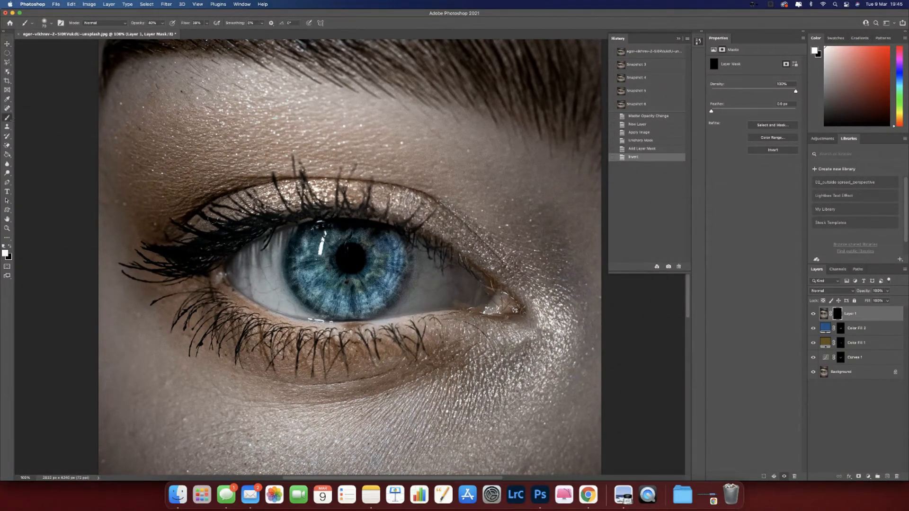
key("bracketright")
key("bracketright")
key("bracketright")
left_click_drag(377, 241, 403, 243)
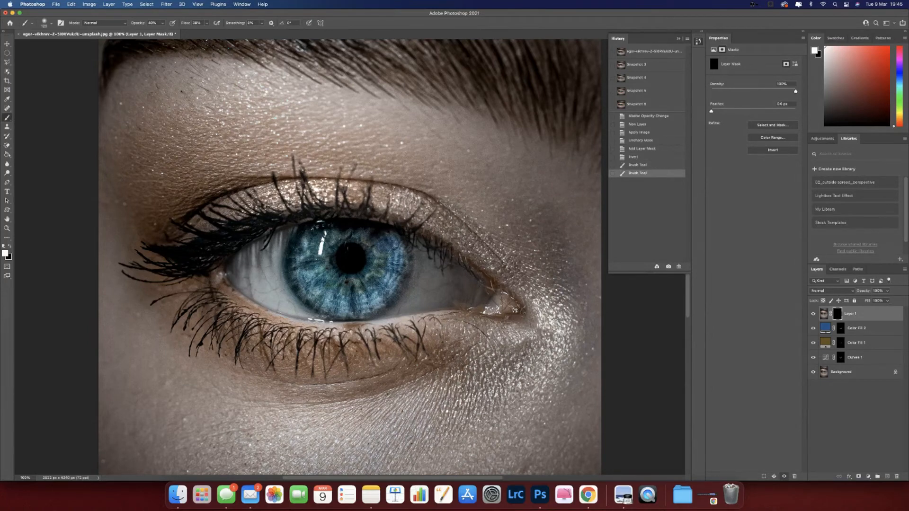
- Raise the brush flow and opacity to 100% and paint the iris into the sharpened layer's mask
left_click(206, 23)
left_click_drag(208, 32, 232, 33)
left_click(163, 23)
left_click(405, 281)
left_click(389, 240)
left_click(386, 237)
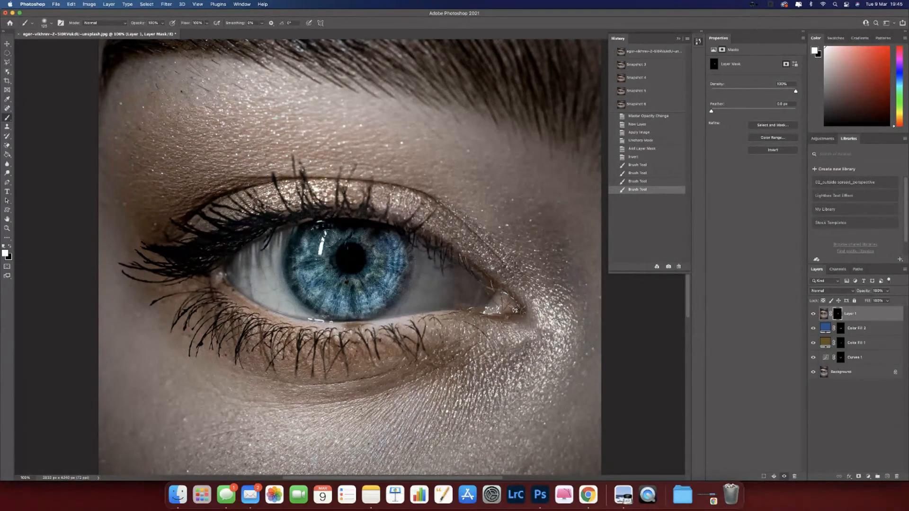
left_click_drag(304, 287, 299, 256)
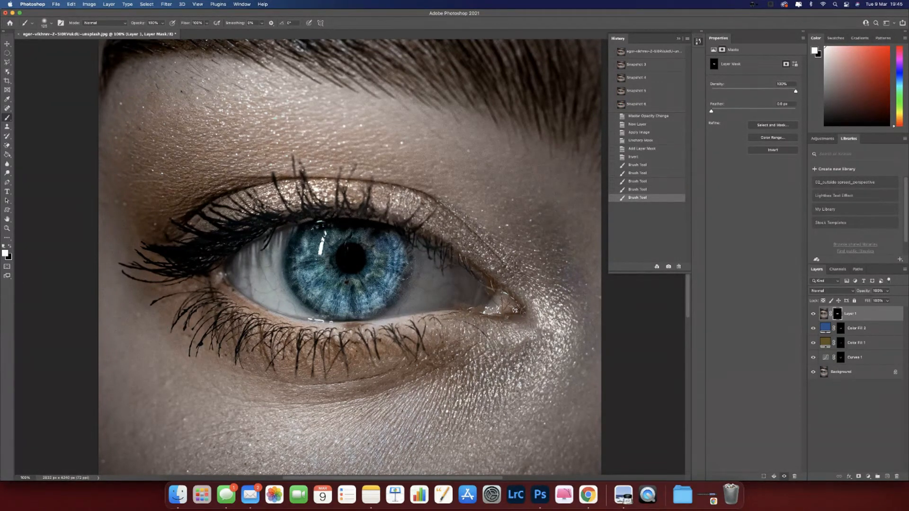
mouse_move(402, 245)
left_mouse_down()
mouse_move(394, 240)
mouse_move(343, 272)
mouse_move(371, 265)
mouse_move(372, 242)
mouse_move(402, 275)
left_mouse_up()
- Paint the tear duct, eye white and remaining iris areas into the sharpened layer's mask with a smaller brush
key("bracketleft")
key("bracketleft")
mouse_move(488, 308)
left_mouse_down()
mouse_move(466, 309)
mouse_move(517, 310)
left_mouse_up()
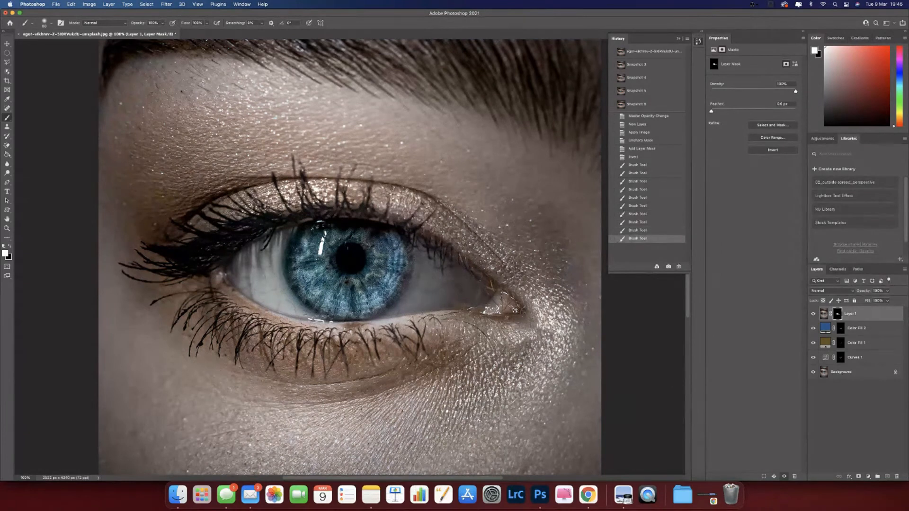
left_click_drag(251, 258, 255, 266)
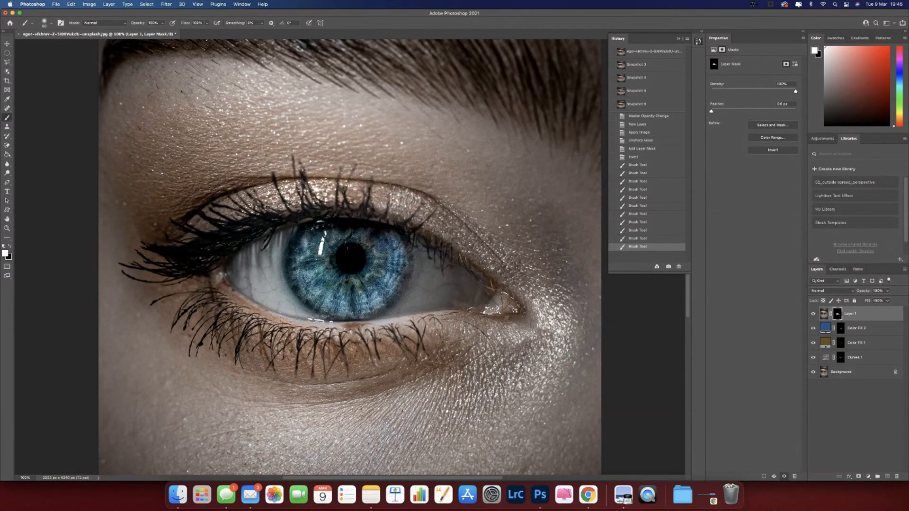
mouse_move(405, 271)
left_mouse_down()
mouse_move(393, 246)
mouse_move(352, 236)
left_mouse_up()
mouse_move(296, 237)
left_mouse_down()
mouse_move(351, 262)
mouse_move(358, 249)
mouse_move(395, 267)
left_mouse_up()
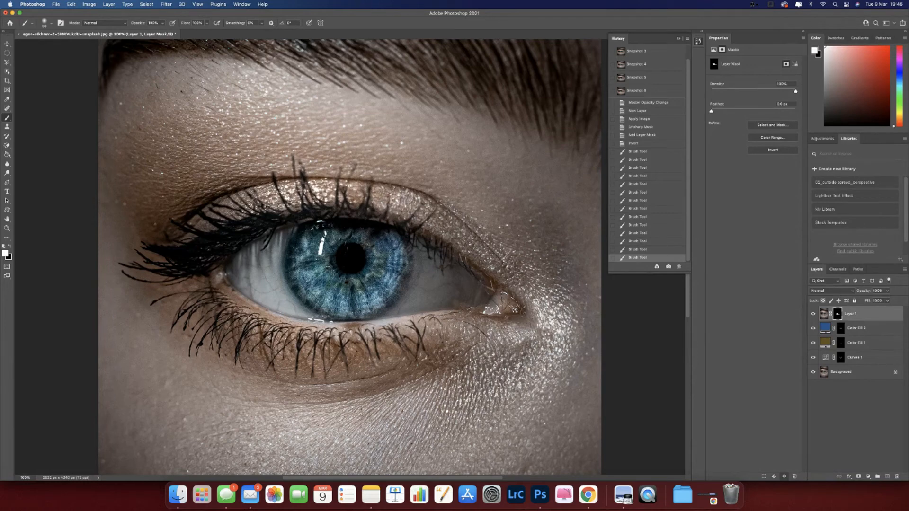
left_click_drag(275, 234, 295, 235)
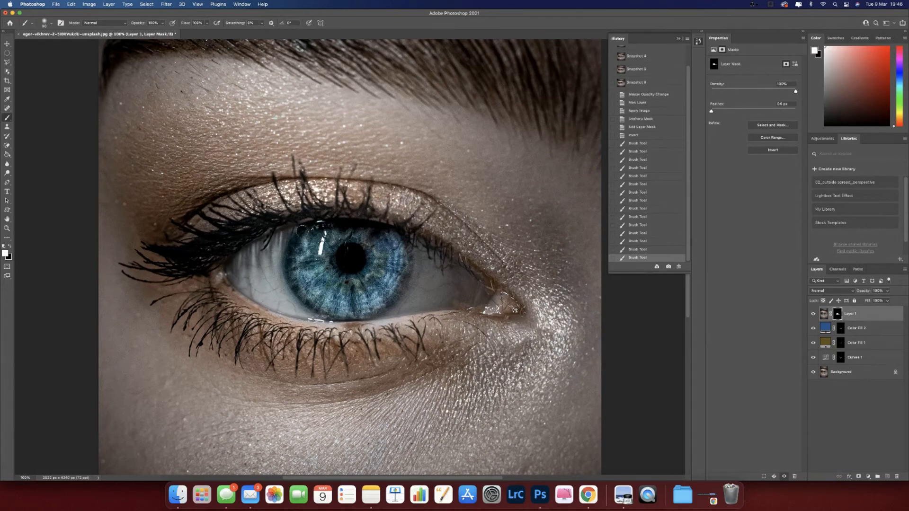
mouse_move(335, 239)
left_mouse_down()
mouse_move(352, 276)
mouse_move(345, 282)
left_mouse_up()
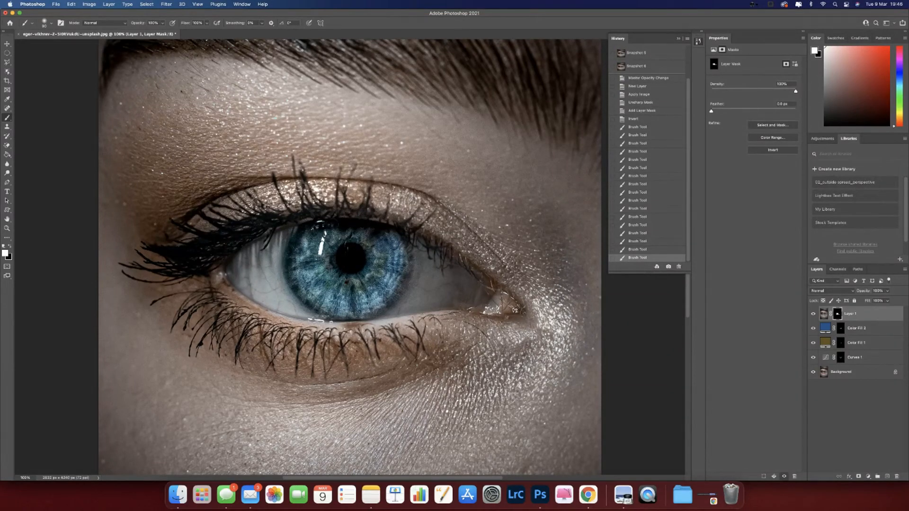
left_click_drag(450, 288, 467, 292)
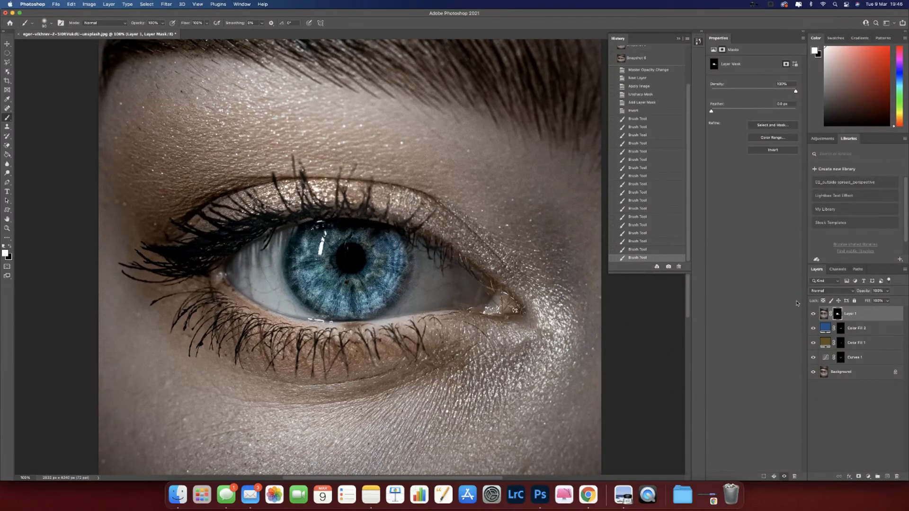
- Reduce the sharpened layer's opacity to 71% and save the state as a history snapshot
mouse_move(889, 293)
left_mouse_down()
mouse_move(884, 302)
mouse_move(856, 301)
mouse_move(895, 302)
mouse_move(848, 302)
mouse_move(900, 301)
mouse_move(877, 302)
left_mouse_up()
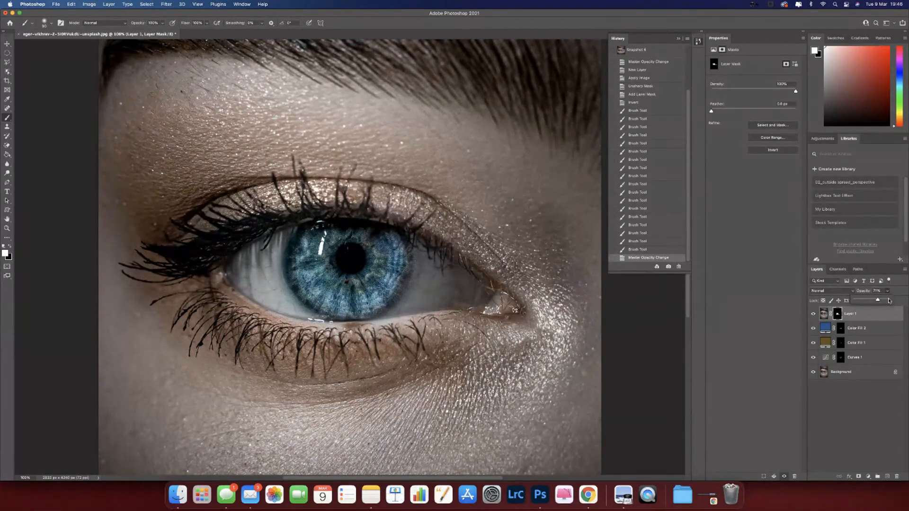
left_click(899, 283)
left_click(668, 267)
- Compare the newest history snapshot with the previous one to judge the sharpening of the eye
scroll(666, 208, "up", 5)
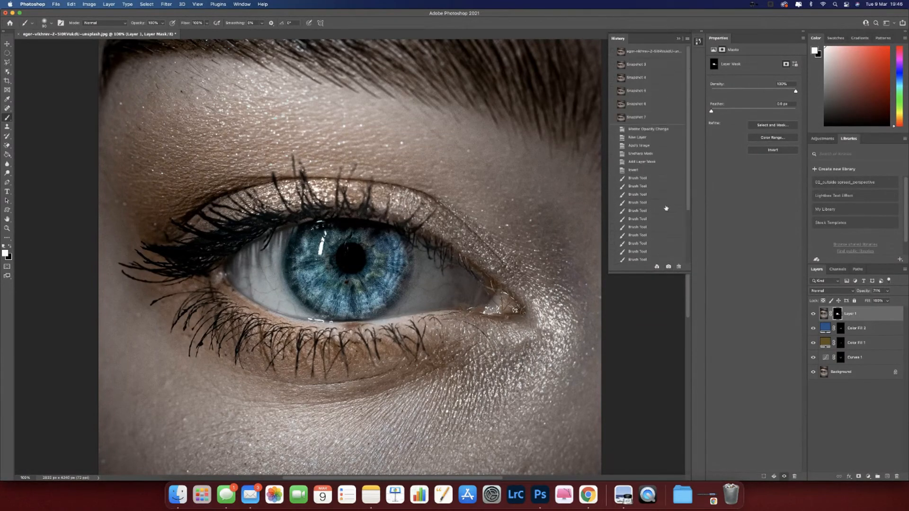
left_click(658, 118)
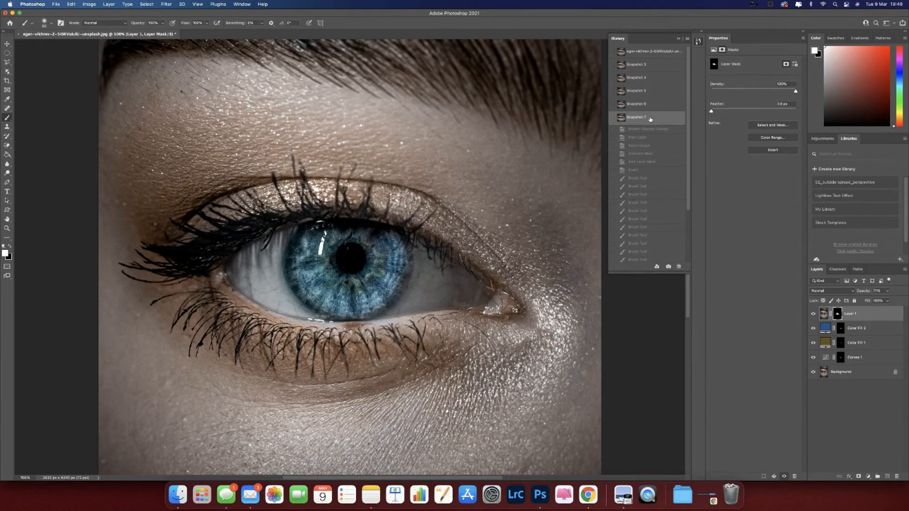
left_click(658, 107)
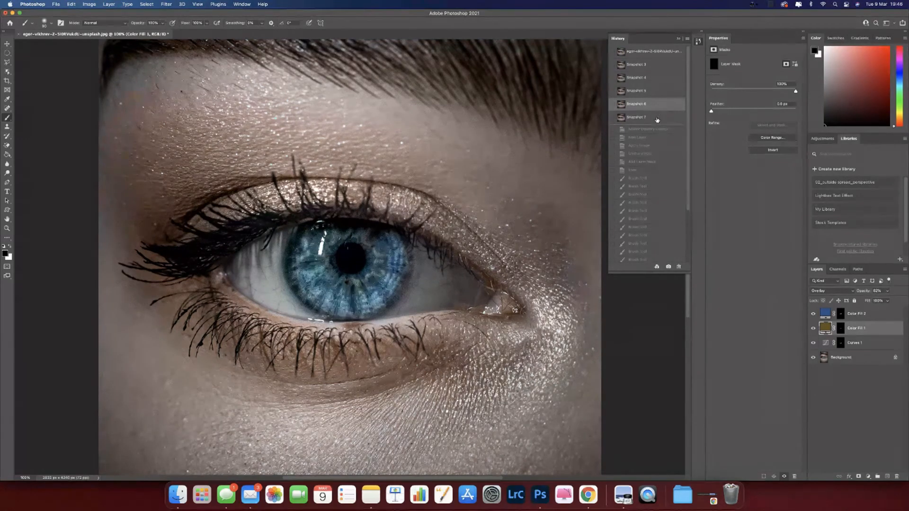
left_click(657, 120)
left_click(657, 109)
left_click(658, 114)
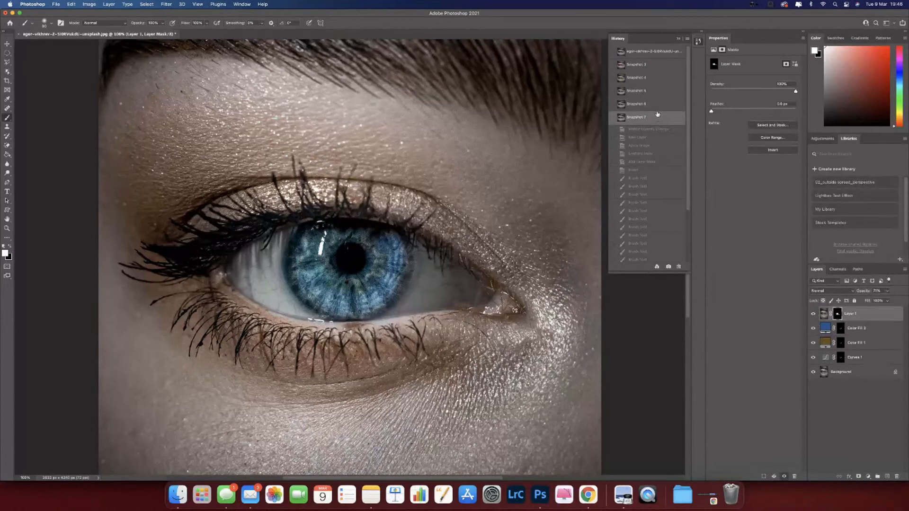
- Review the original photo and the saved history snapshots from Snapshot 3 through Snapshot 7 at a reduced zoom
left_click(653, 51)
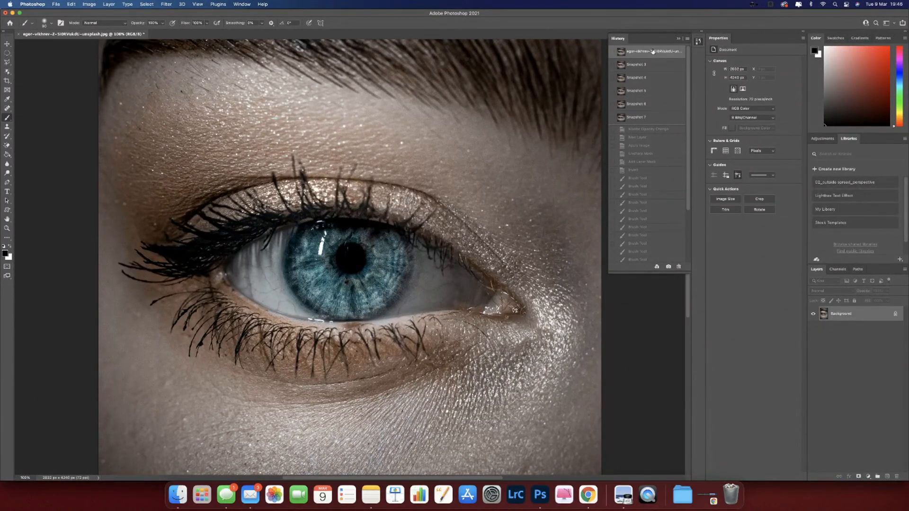
key("super+minus")
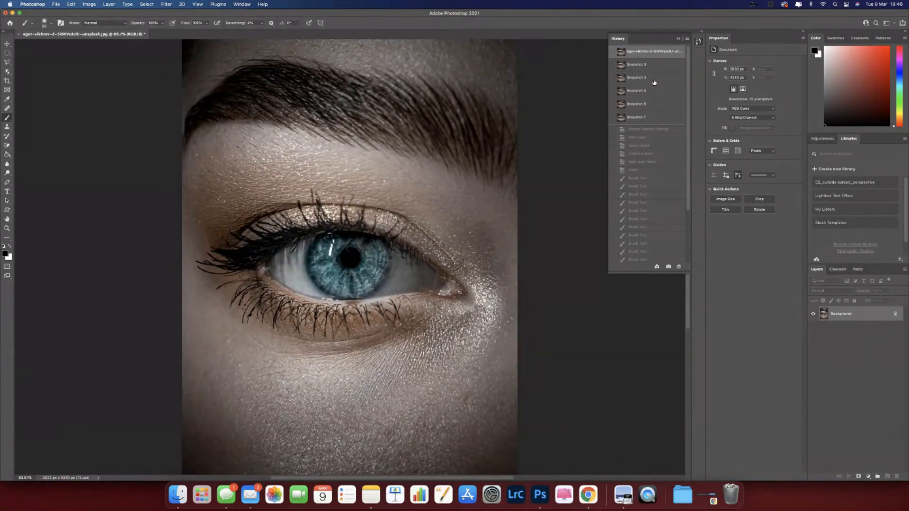
left_click(655, 77)
left_click(653, 66)
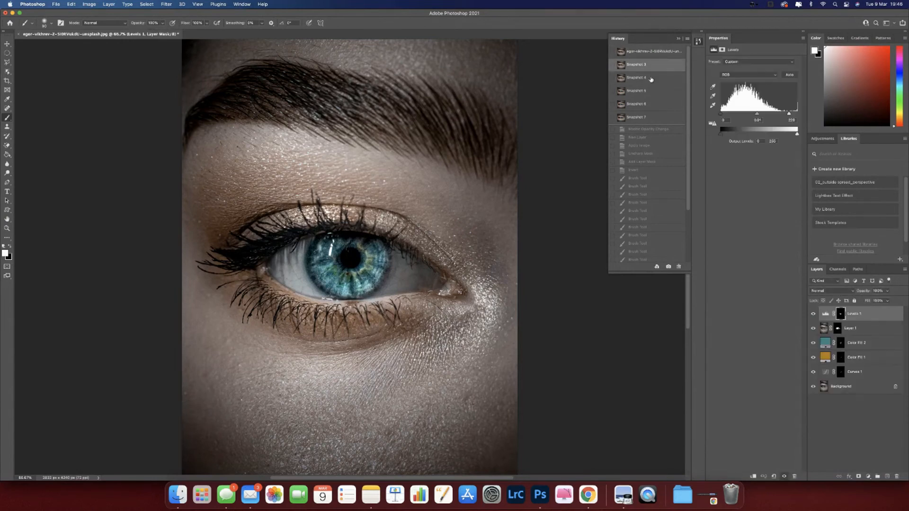
left_click(651, 79)
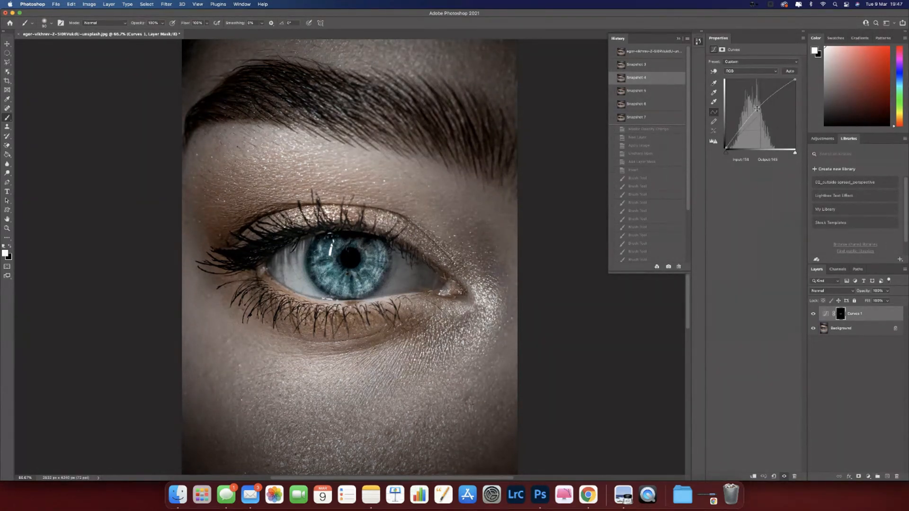
left_click(657, 91)
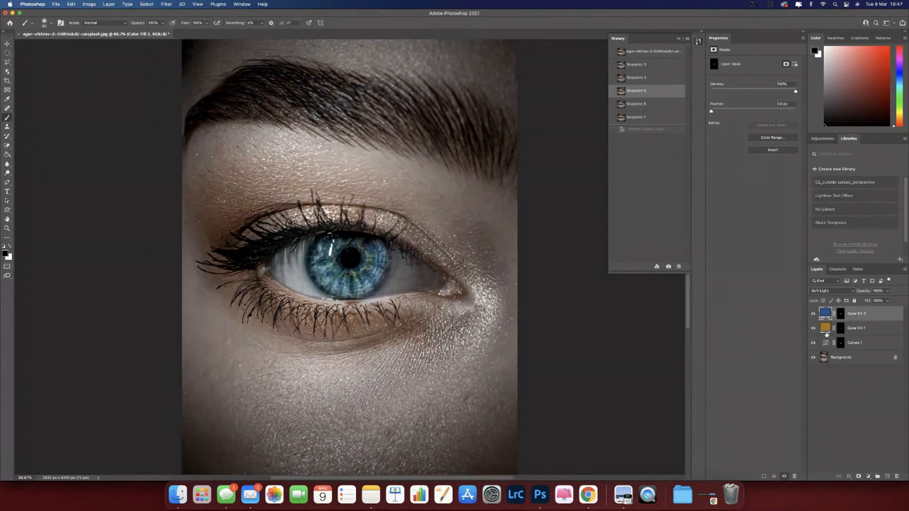
left_click(826, 330)
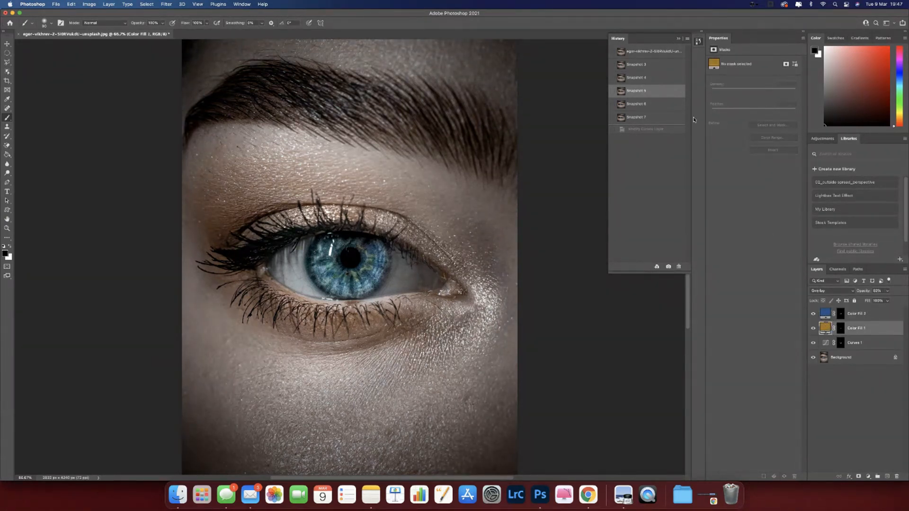
left_click(659, 106)
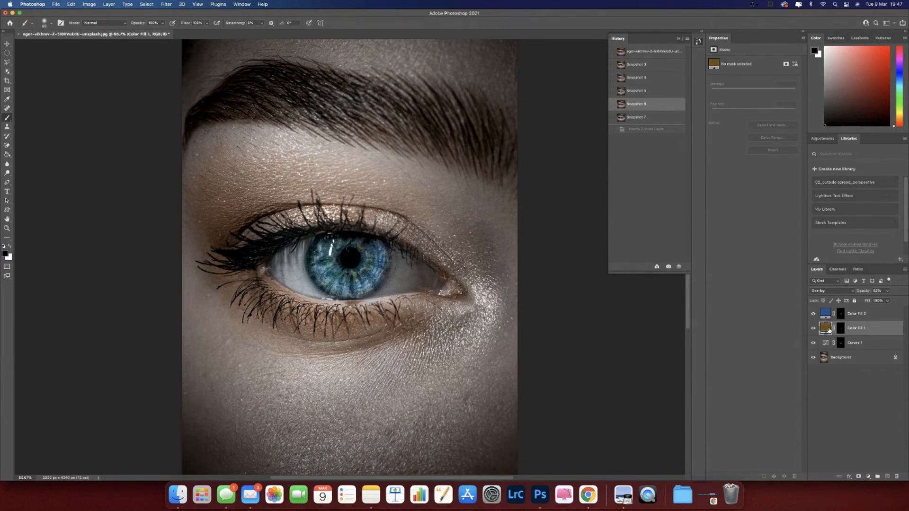
left_click(649, 119)
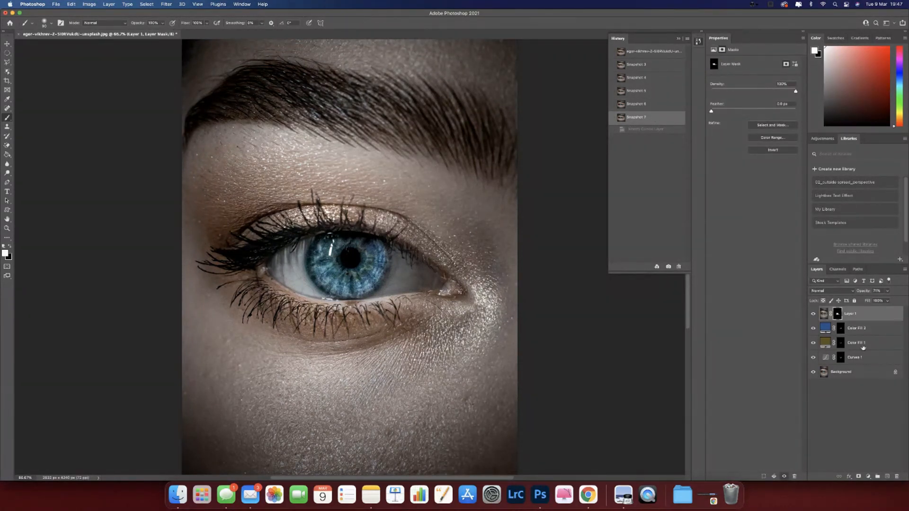
- Compare Snapshot 3 with the other saved versions and return to Snapshot 7
left_click(646, 68)
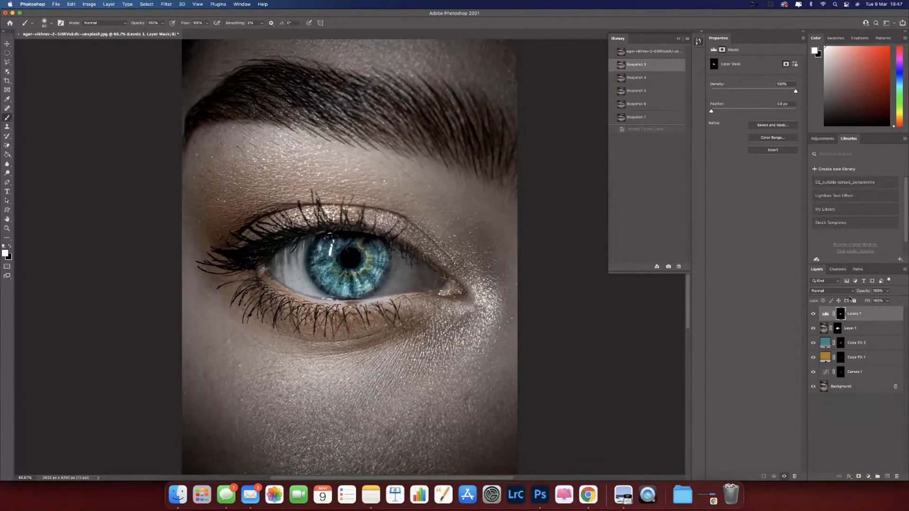
left_click(647, 119)
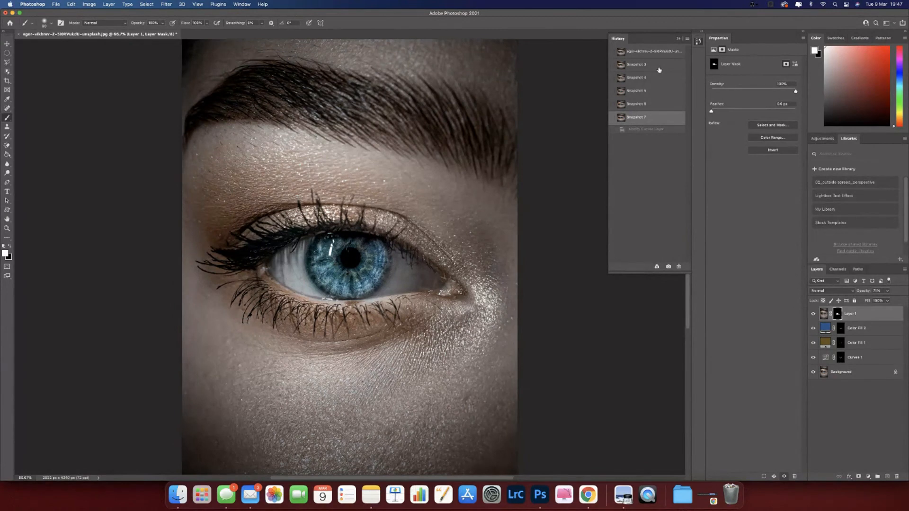
left_click(659, 70)
left_click(653, 82)
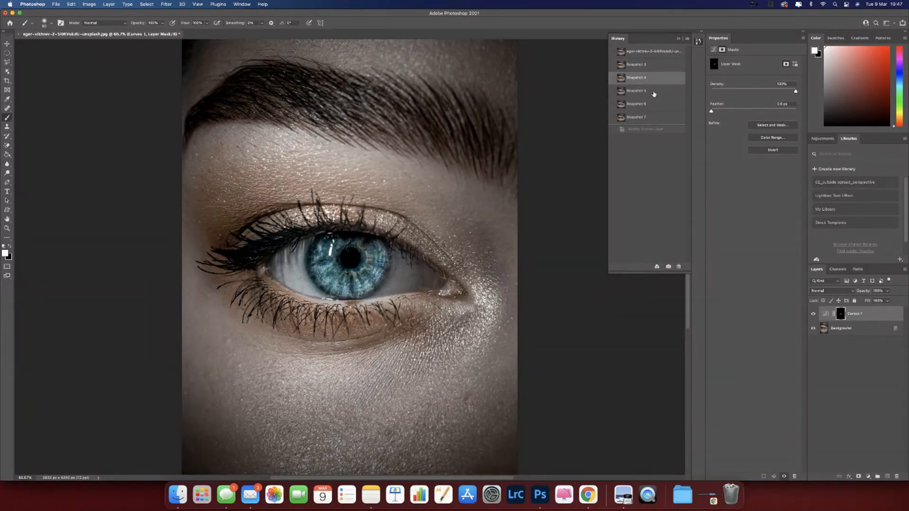
left_click(653, 92)
left_click(653, 105)
left_click(653, 118)
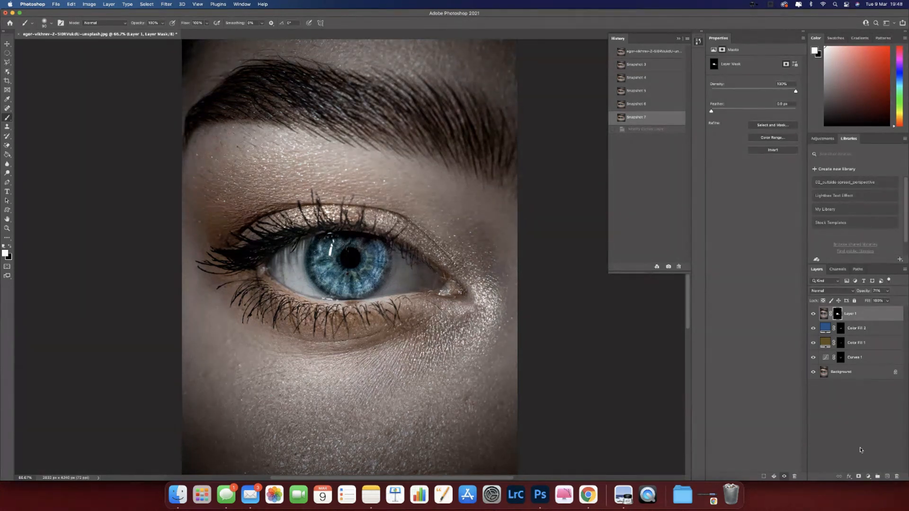
left_click(649, 66)
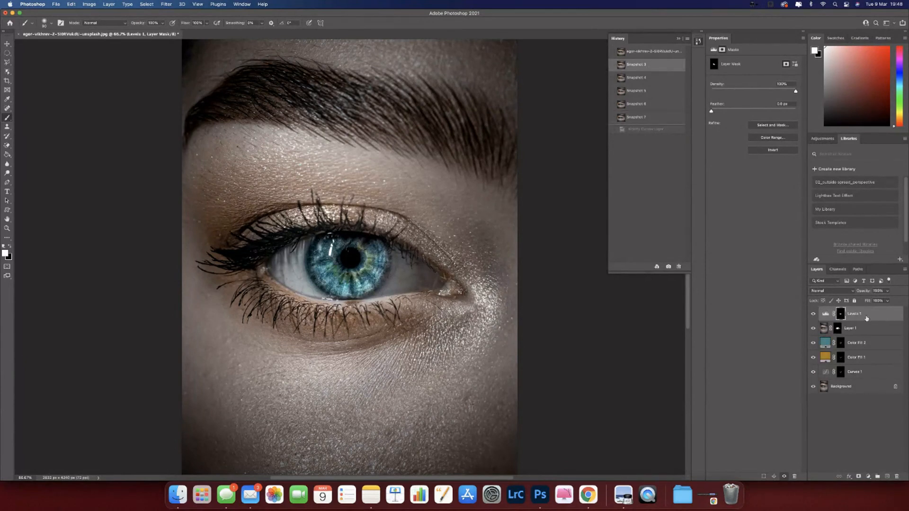
left_click(665, 119)
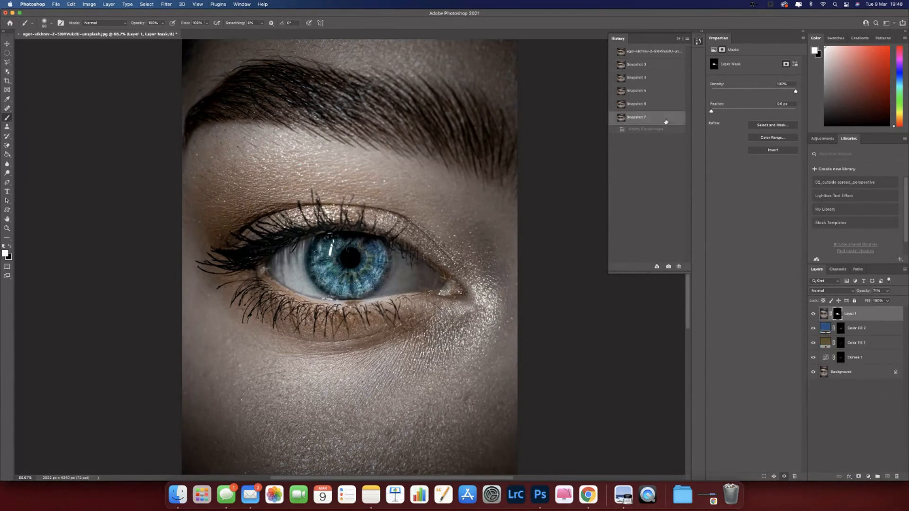
- Add a Levels adjustment layer with brightened midtones above the sharpened layer and invert its mask to black
left_click(868, 477)
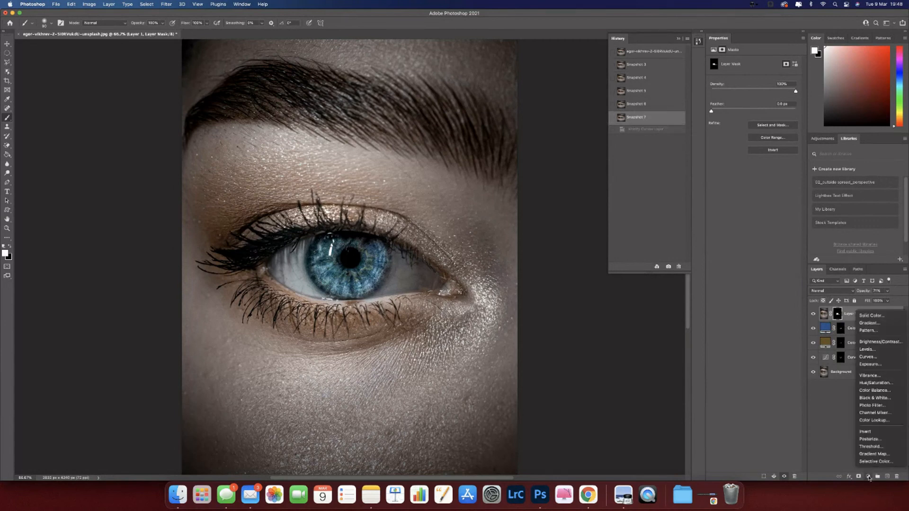
left_click(867, 350)
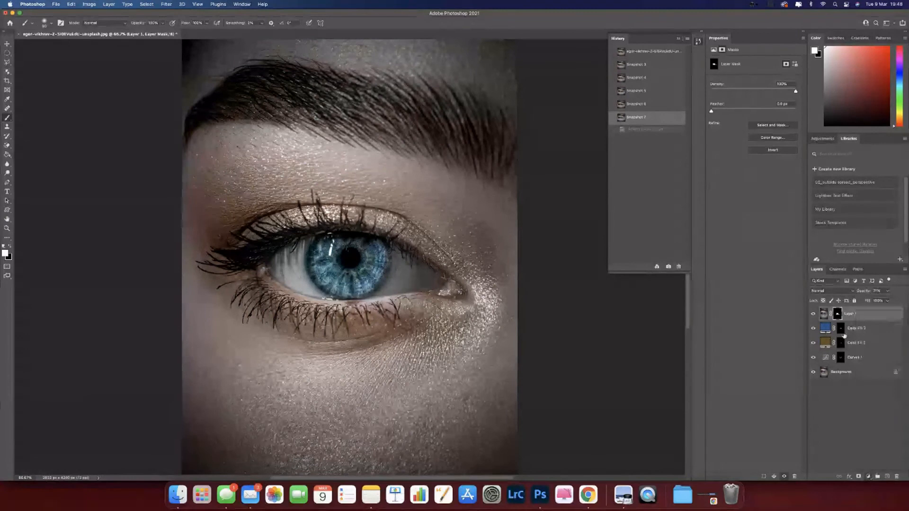
left_click_drag(758, 114, 752, 115)
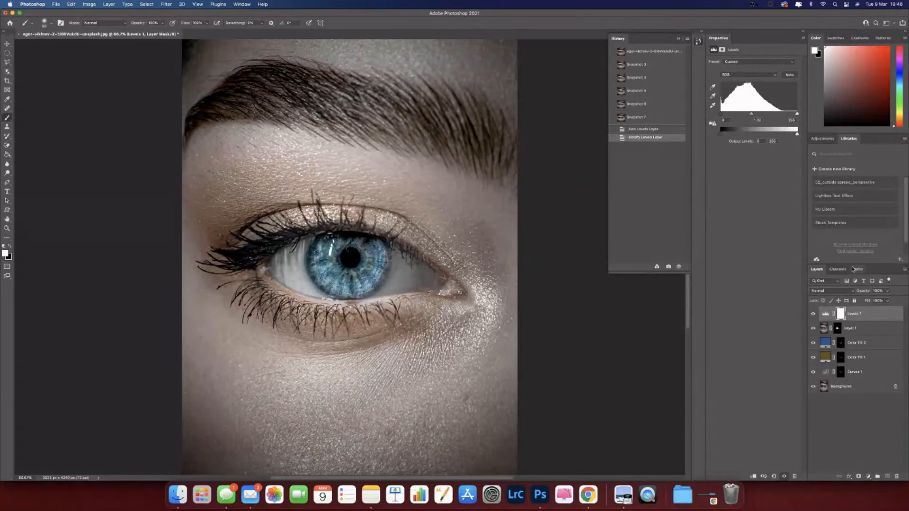
key("super+i")
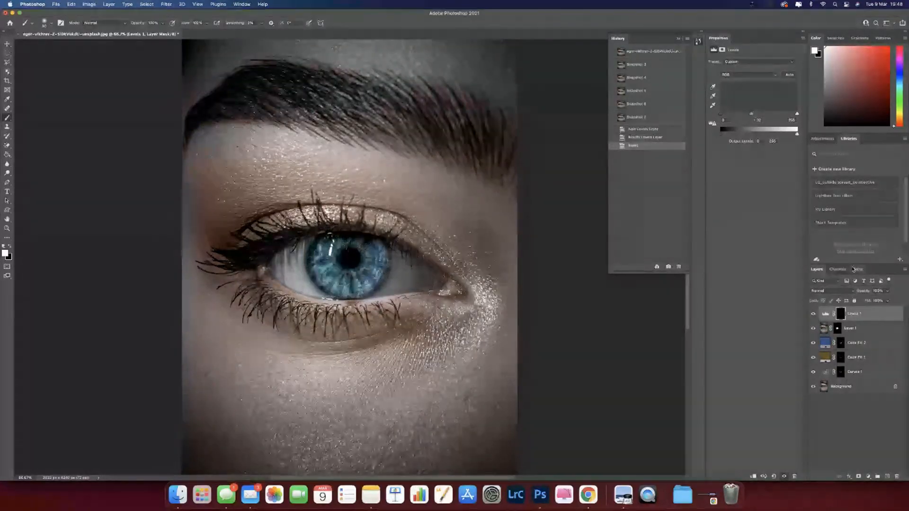
- Paint white with a larger brush on the Levels mask over the eye white and across the iris
key("bracketright")
key("bracketright")
key("bracketright")
key("bracketright")
key("bracketright")
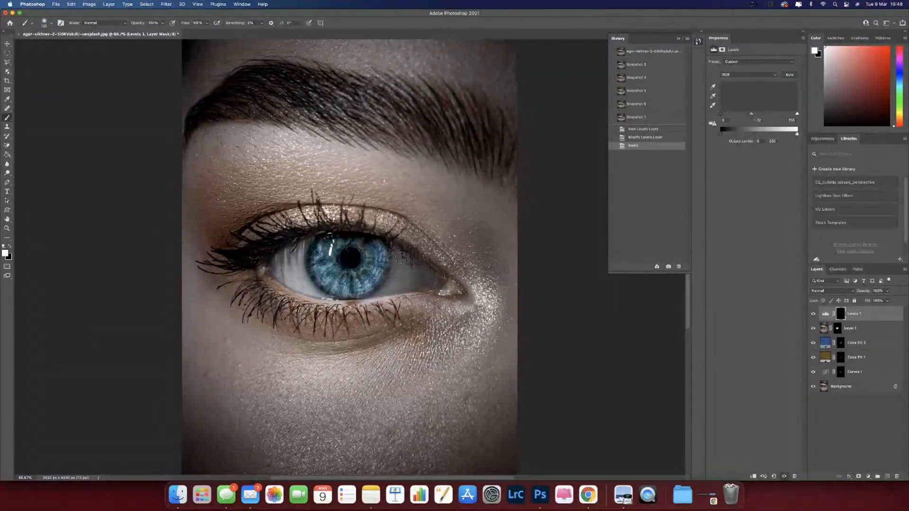
mouse_move(404, 266)
left_mouse_down()
mouse_move(426, 279)
mouse_move(392, 283)
mouse_move(397, 255)
mouse_move(431, 270)
left_mouse_up()
mouse_move(298, 239)
left_mouse_down()
mouse_move(288, 270)
mouse_move(275, 260)
mouse_move(332, 291)
mouse_move(380, 291)
mouse_move(383, 265)
mouse_move(373, 244)
mouse_move(364, 283)
mouse_move(323, 267)
mouse_move(338, 242)
mouse_move(362, 242)
mouse_move(318, 275)
mouse_move(361, 266)
left_mouse_up()
- Refine the Levels mask with a smaller brush, painting more white over the lower and outer parts of the iris
key("bracketleft")
key("bracketleft")
left_click(357, 272)
mouse_move(323, 279)
left_mouse_down()
mouse_move(332, 245)
mouse_move(378, 247)
mouse_move(371, 277)
mouse_move(323, 259)
left_mouse_up()
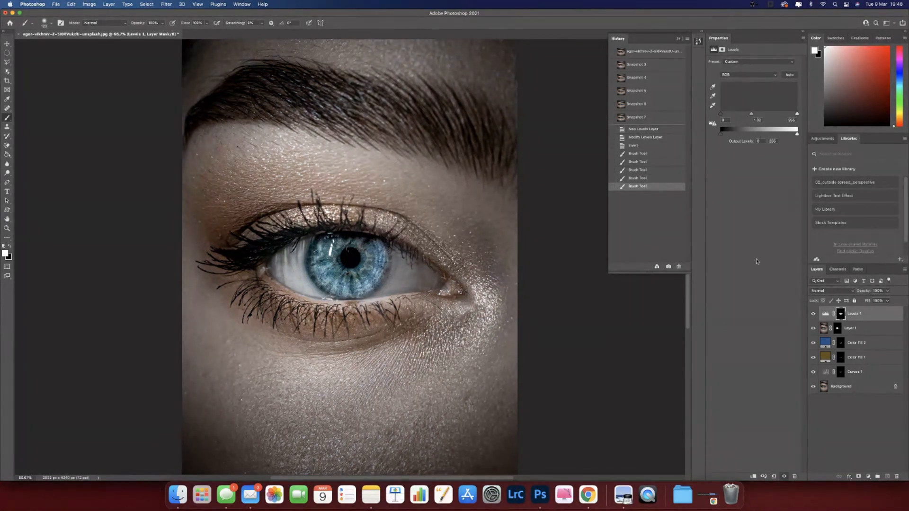
- Save the current Levels result as a new history snapshot and compare it with Snapshot 7
left_click(668, 267)
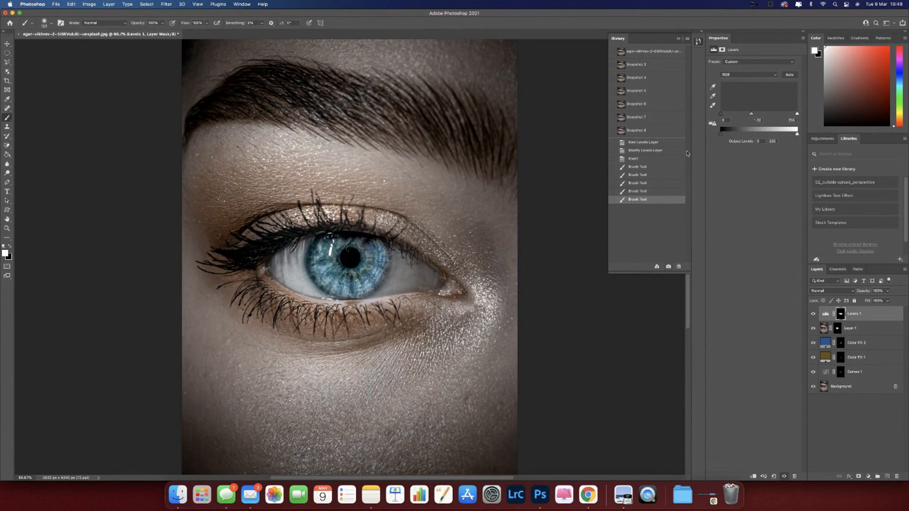
left_click(650, 118)
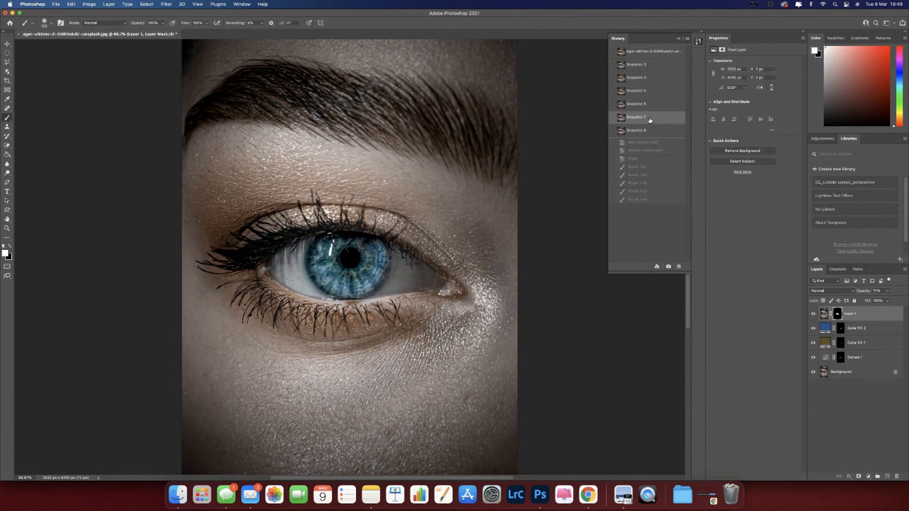
left_click(650, 131)
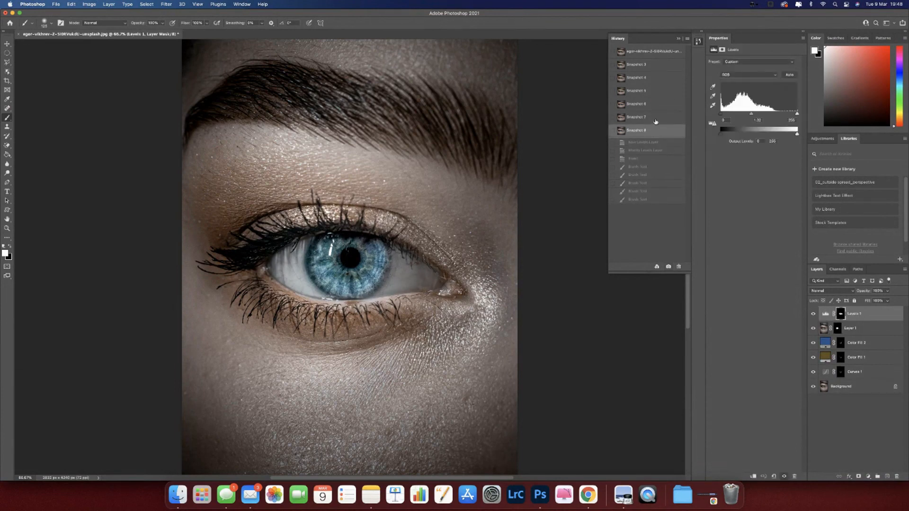
left_click(655, 122)
left_click(652, 131)
- Review the saved versions in order from Snapshot 4 through Snapshot 7, and return to the newest snapshot
left_click(647, 82)
left_click(654, 95)
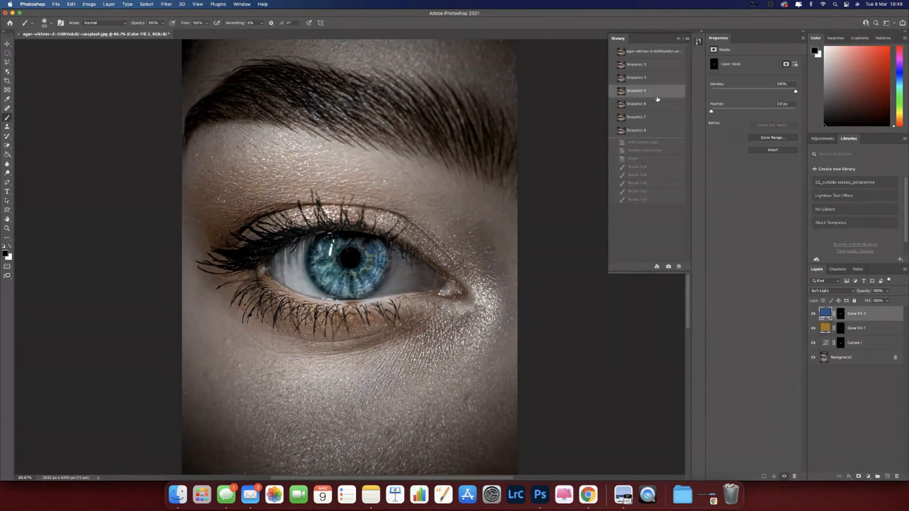
left_click(656, 105)
left_click(659, 118)
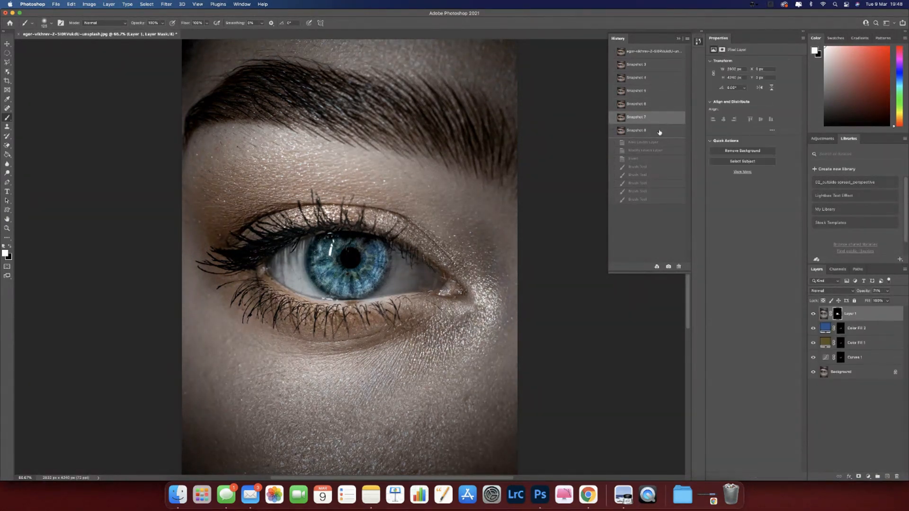
left_click(661, 129)
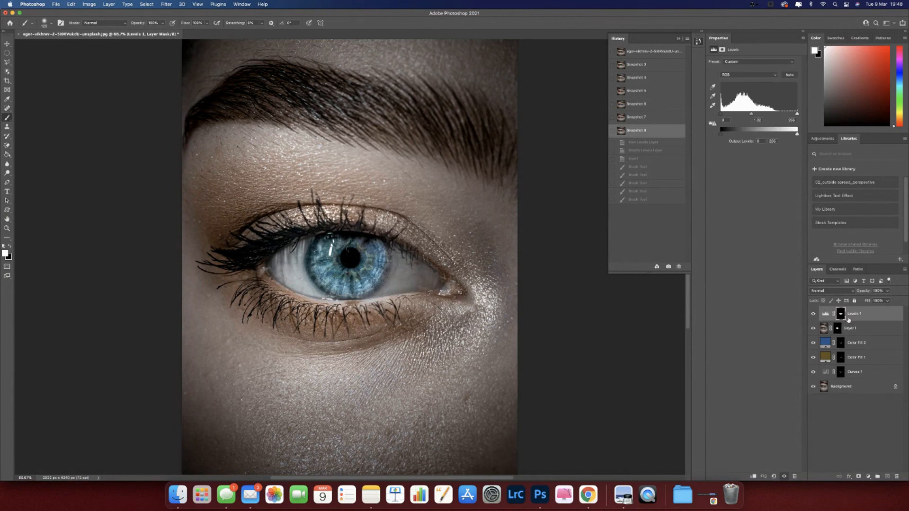